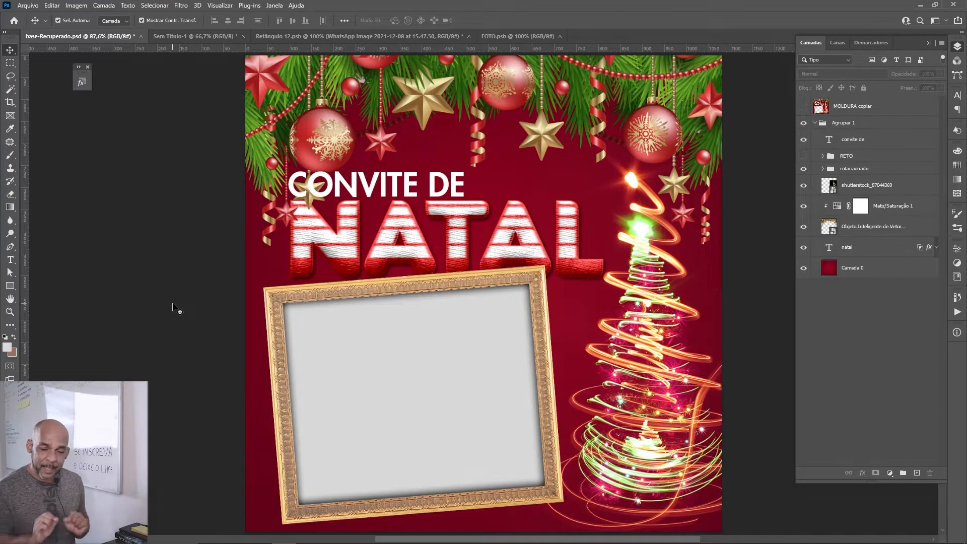
# Isolate the FOTO layer inside the rotacionado group to examine it, and restore the visibility of the other layers.
pyautogui.click(821, 169)
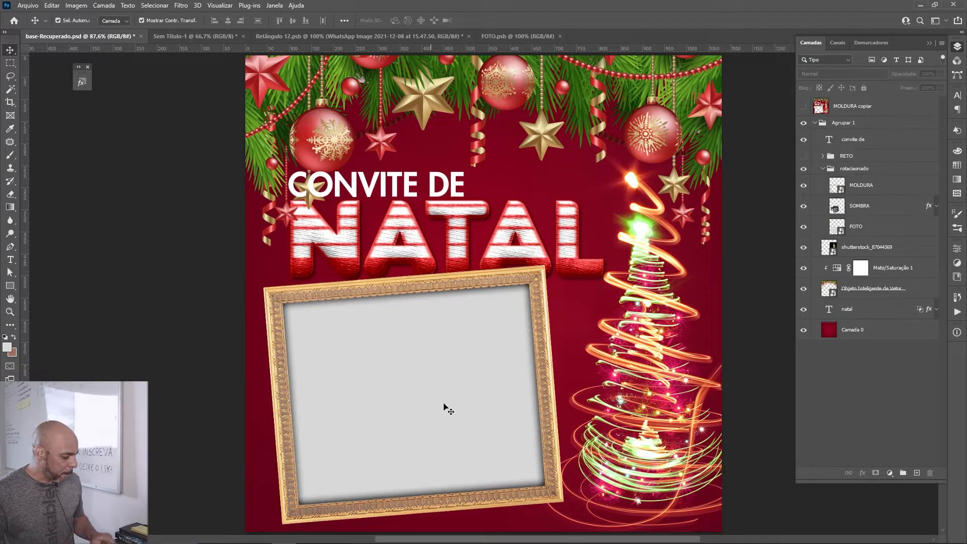
pyautogui.keyDown('alt'); pyautogui.click(803, 228); pyautogui.keyUp('alt')
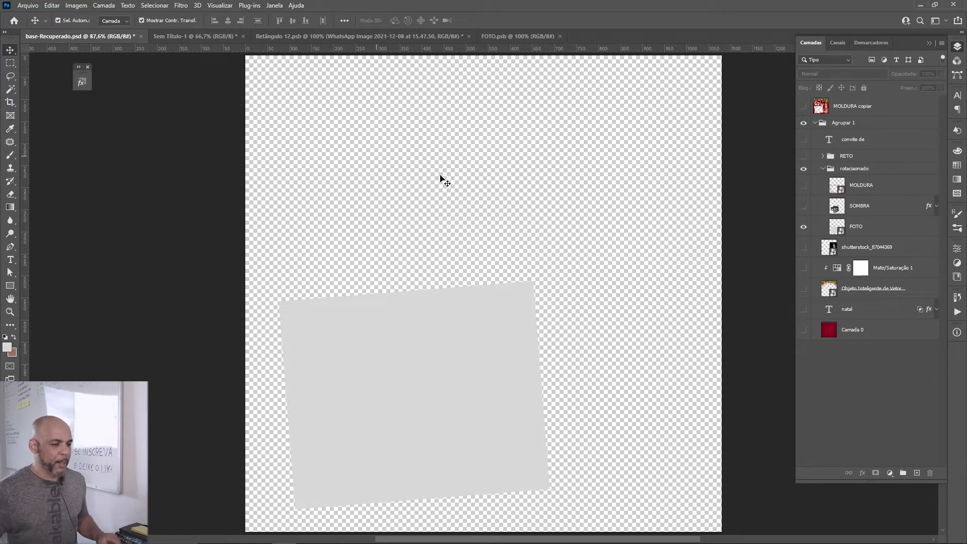
pyautogui.keyDown('alt'); pyautogui.click(804, 230); pyautogui.keyUp('alt')
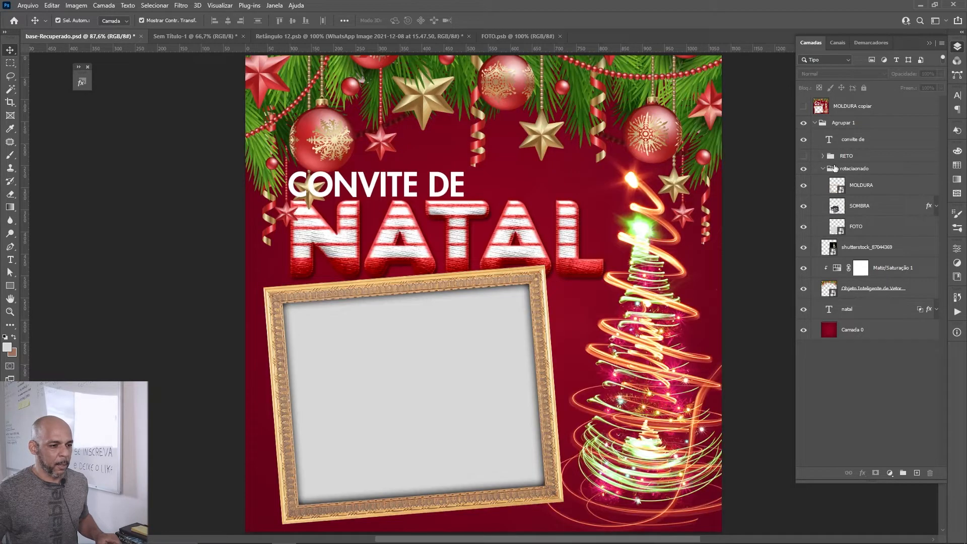
# Hide the rotacionado group, show the RETO group in its place and select its FOTO copiar layer.
pyautogui.click(822, 168)
pyautogui.click(804, 168)
pyautogui.click(803, 156)
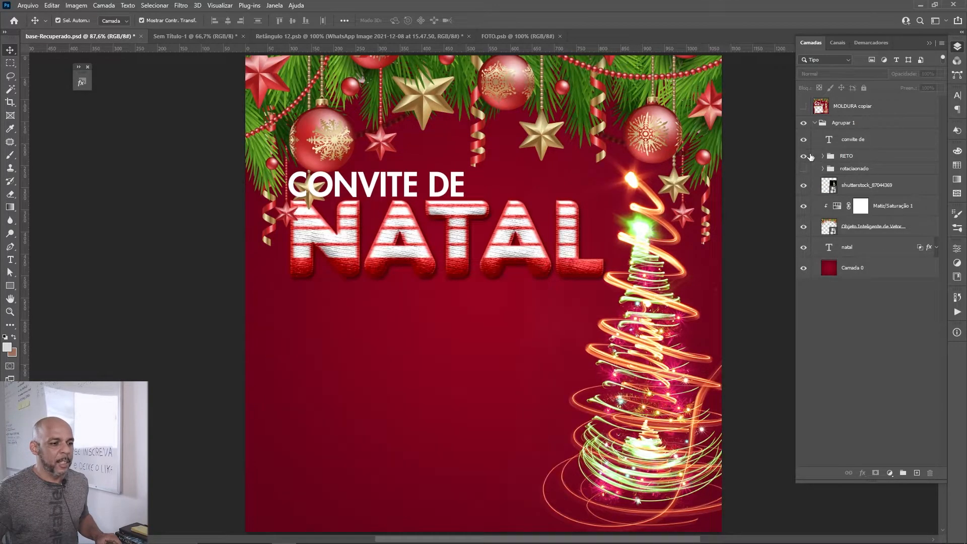
pyautogui.click(822, 156)
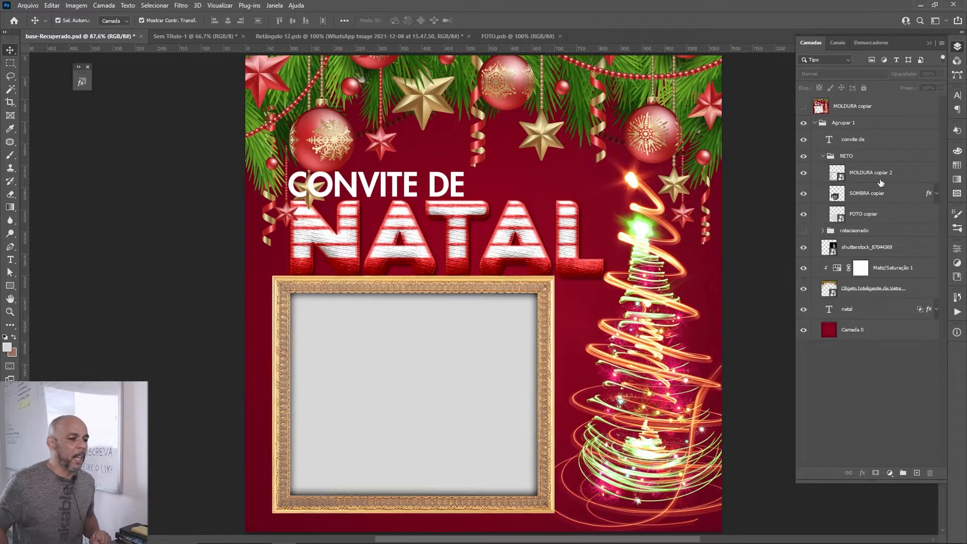
pyautogui.click(878, 223)
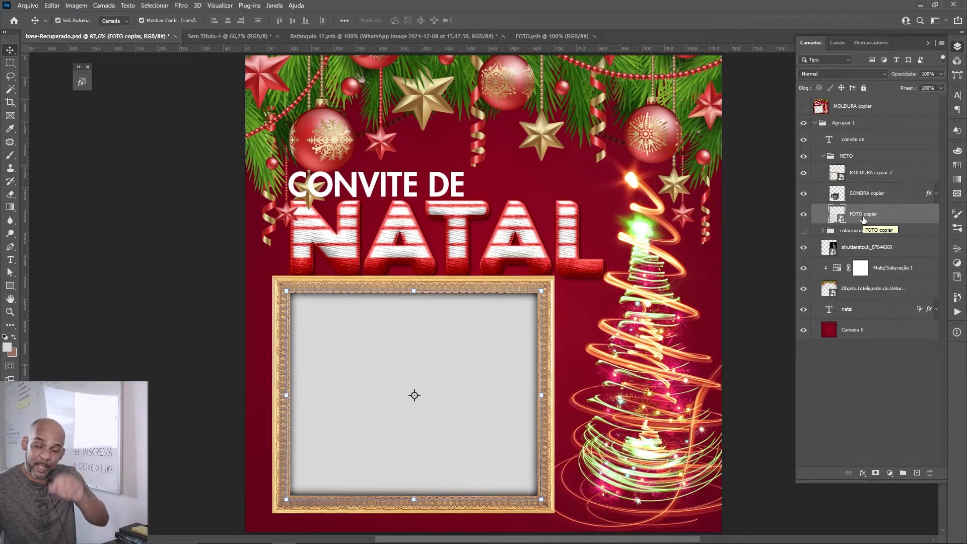
# Rotate the whole RETO frame group by about -5.1°.
pyautogui.click(823, 157)
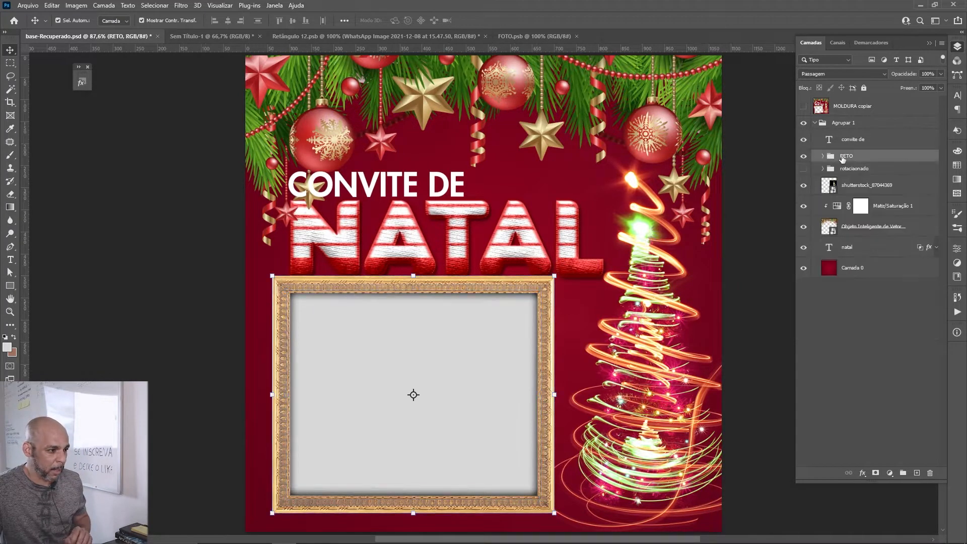
pyautogui.click(560, 520)
pyautogui.moveTo(564, 520); pyautogui.dragTo(578, 513)
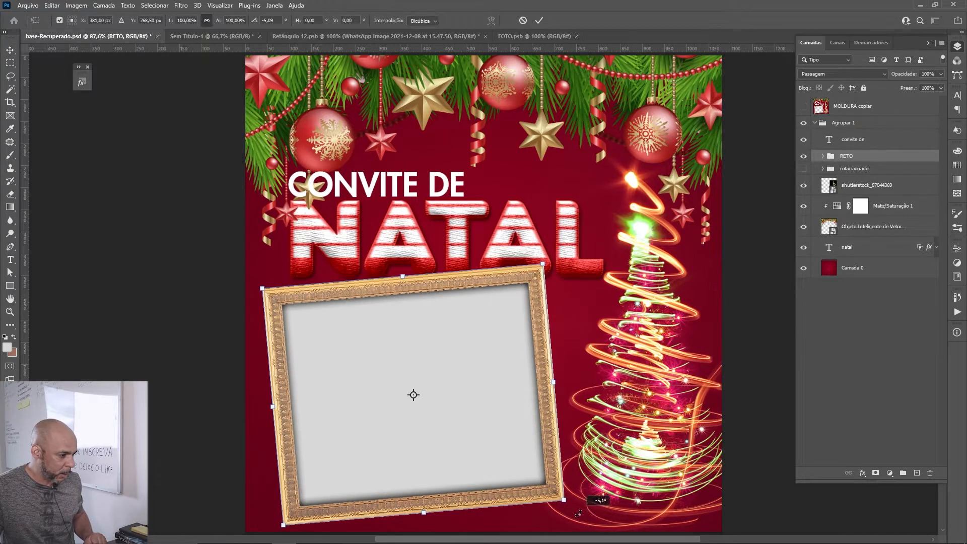
pyautogui.press('Return')
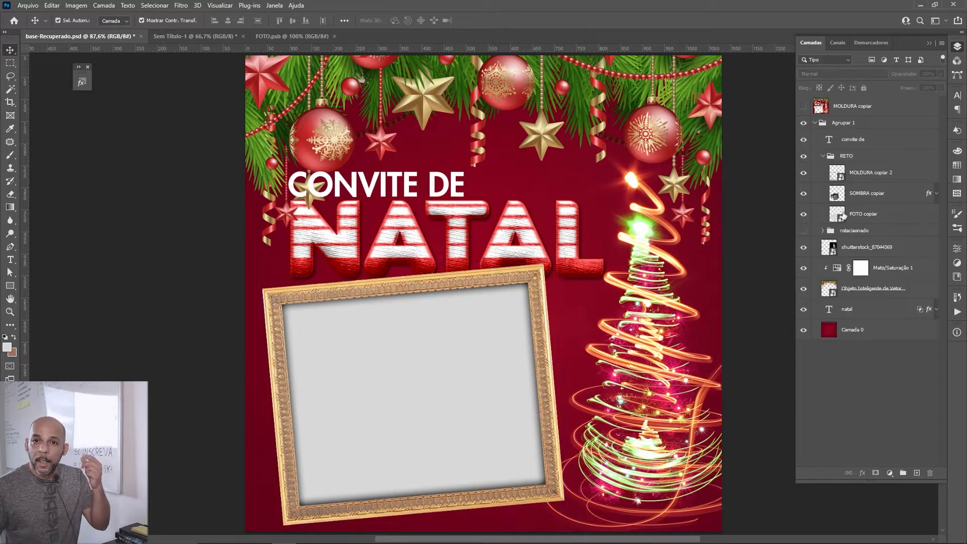
# Open the FOTO copiar smart object's contents and place the selected photos from the FOTOS - ORI folder in Bridge as layers.
pyautogui.doubleClick(842, 220)
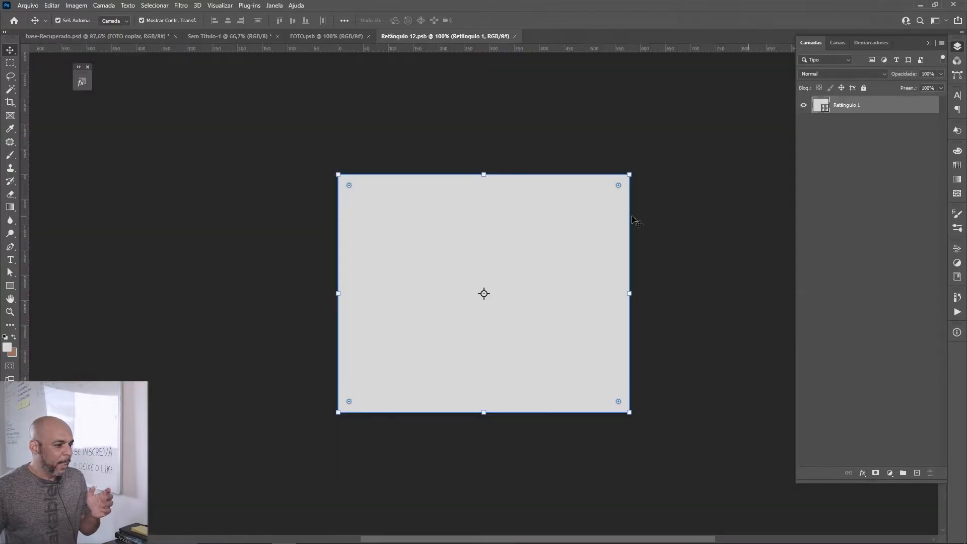
pyautogui.click(478, 150)
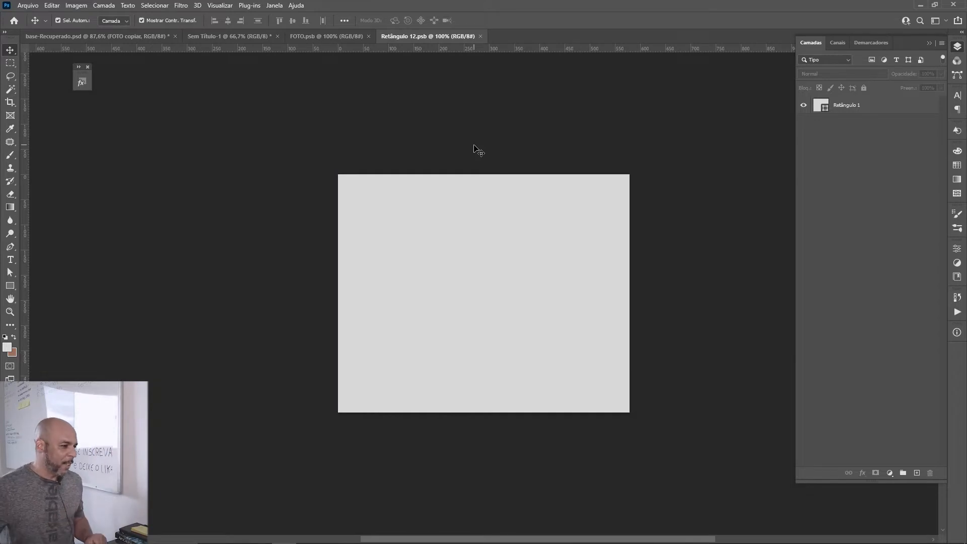
pyautogui.click(358, 534)
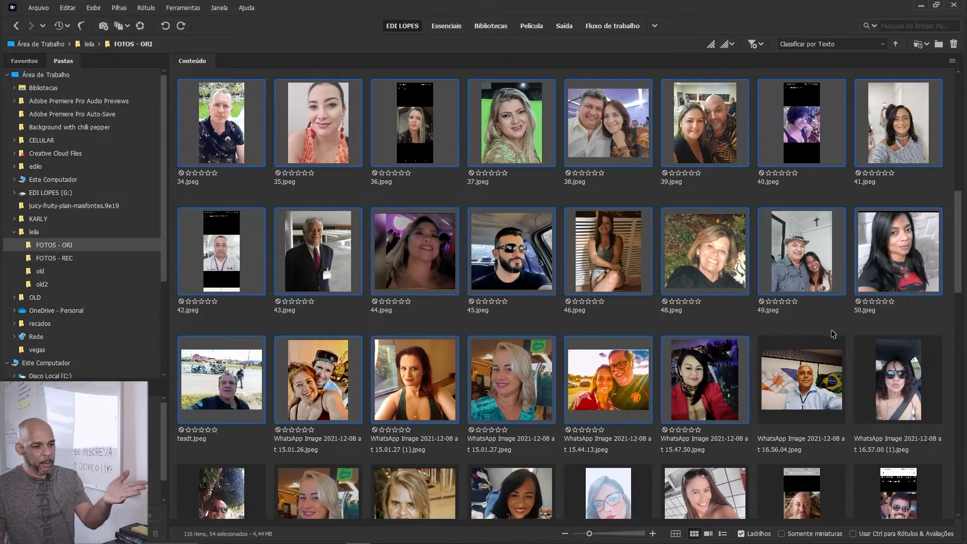
pyautogui.scroll(6, 834, 334)
pyautogui.moveTo(635, 242); pyautogui.dragTo(486, 373)
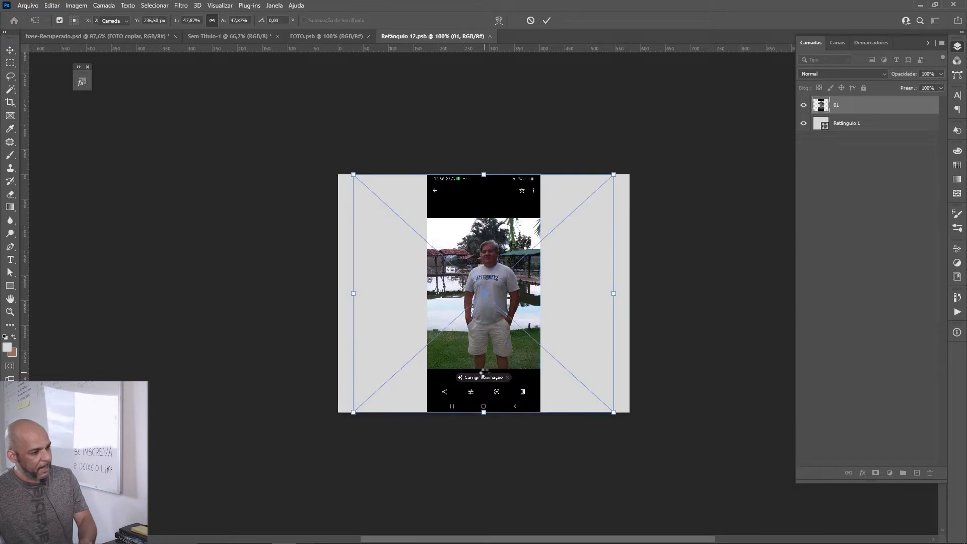
pyautogui.press('Return')
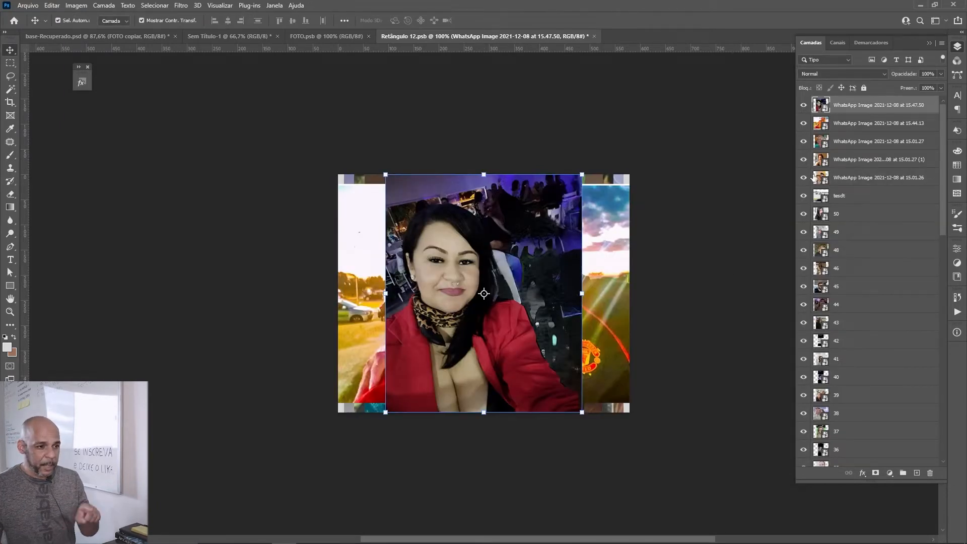
# Show only photo layer 01, hiding all the other layers in the smart object.
pyautogui.scroll(-3, 822, 417)
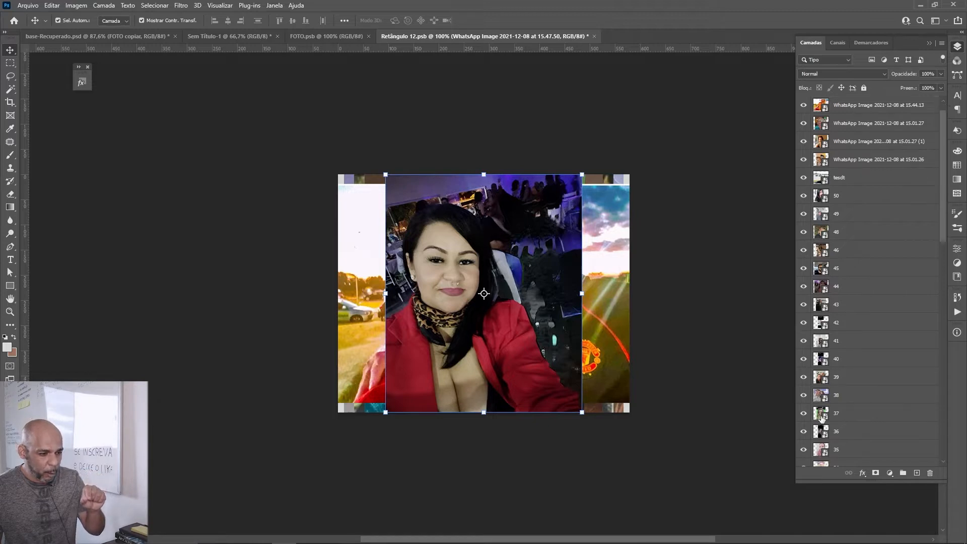
pyautogui.scroll(3, 848, 342)
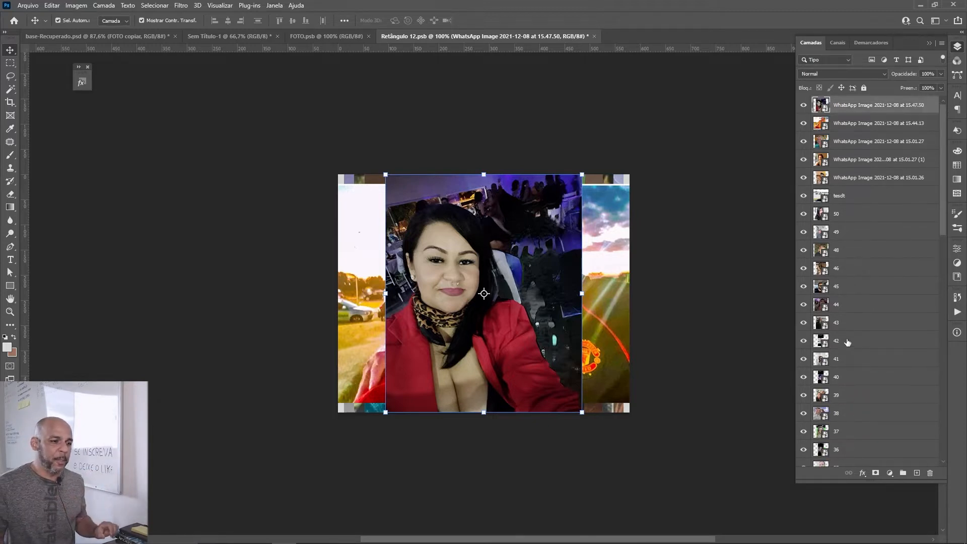
pyautogui.scroll(-20, 866, 328)
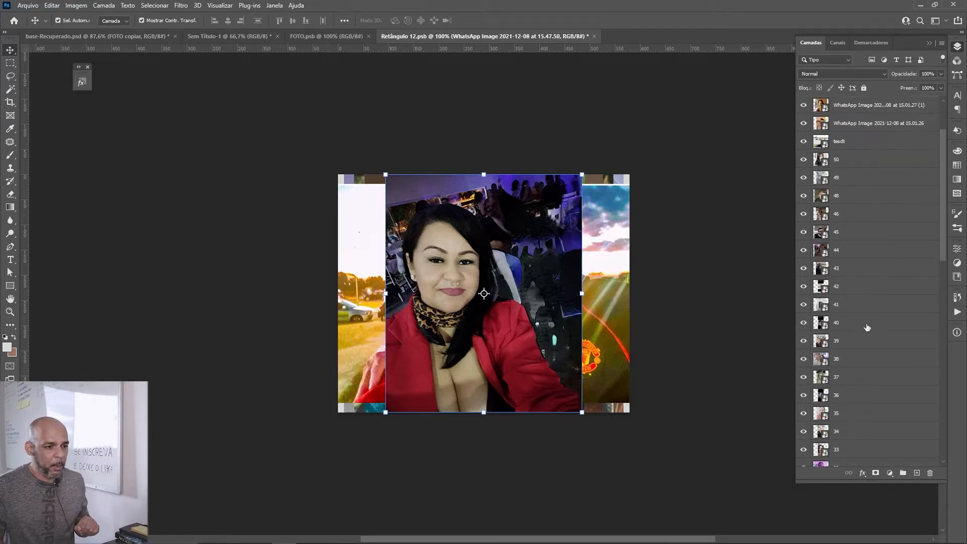
pyautogui.scroll(-12, 888, 451)
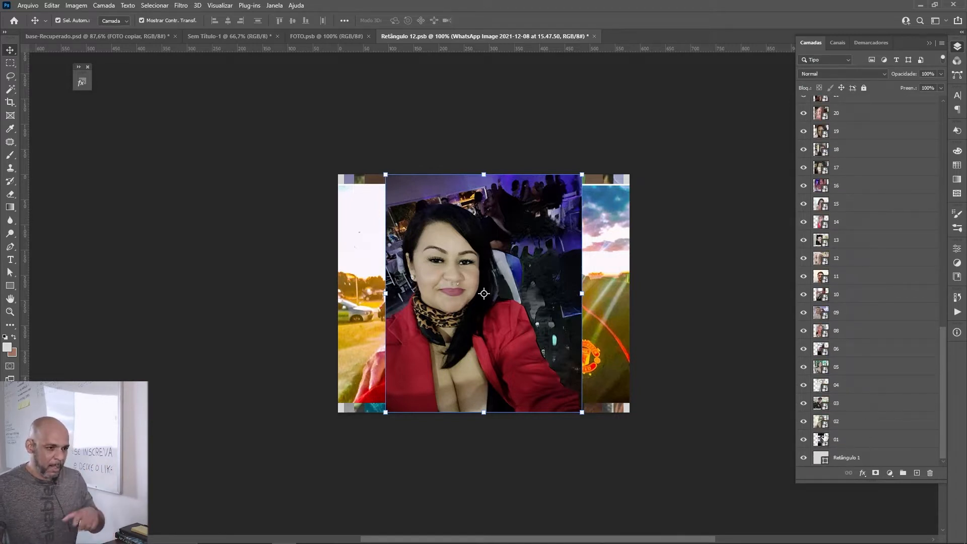
pyautogui.keyDown('alt'); pyautogui.click(804, 440); pyautogui.keyUp('alt')
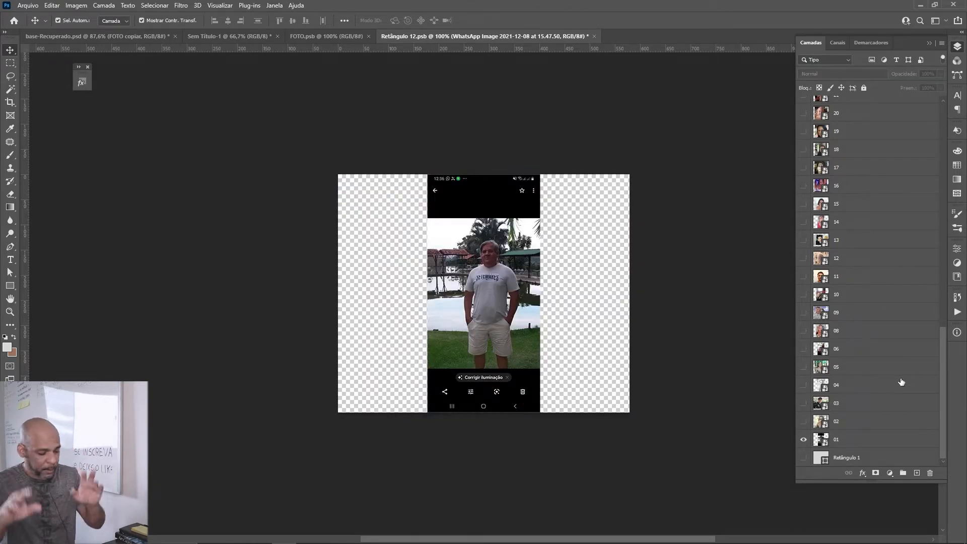
# Scale photo 01 to about 83% and move it down so the man fills the canvas.
pyautogui.click(839, 441)
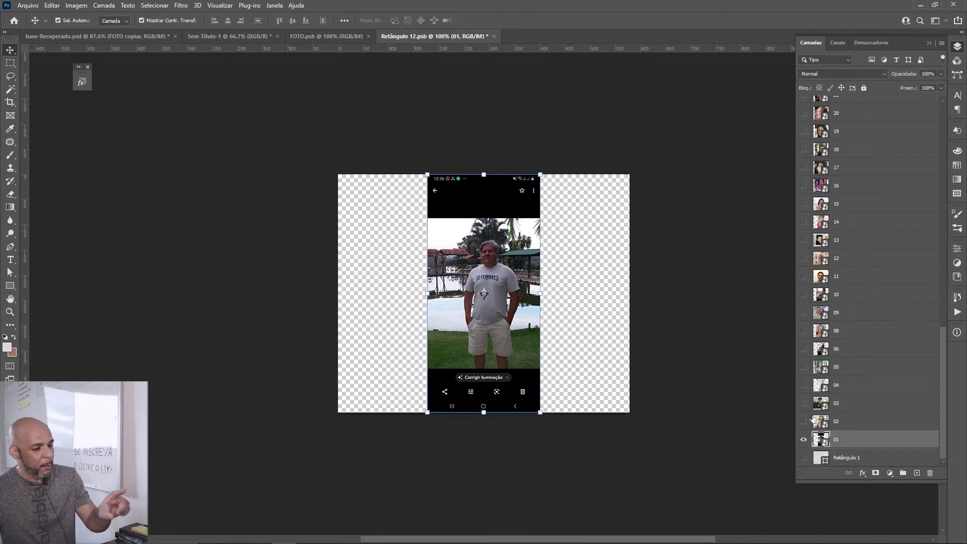
pyautogui.moveTo(541, 297); pyautogui.dragTo(638, 307)
pyautogui.moveTo(585, 243); pyautogui.dragTo(584, 291)
pyautogui.press('Return')
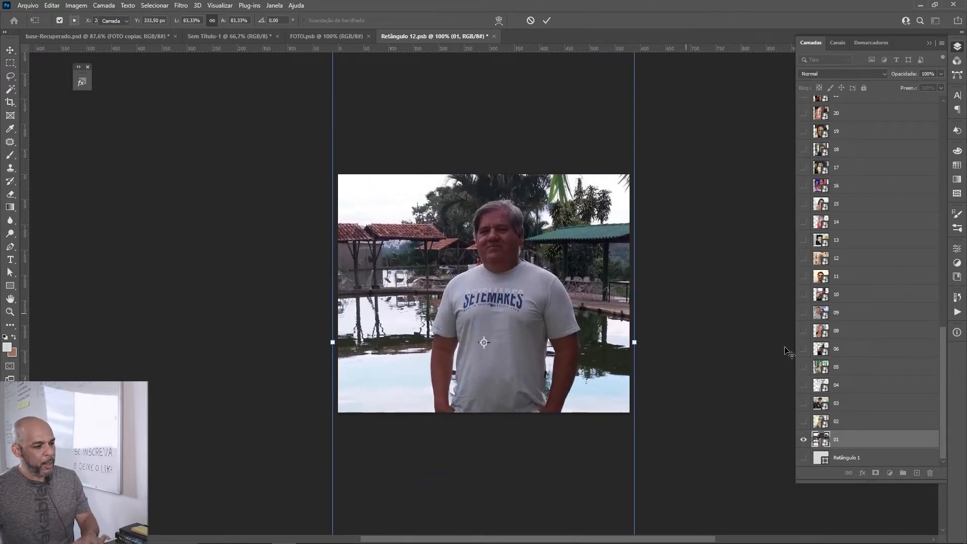
# Show photo 02 and scale it from its centre to about 68% so it covers the canvas.
pyautogui.click(803, 422)
pyautogui.click(820, 421)
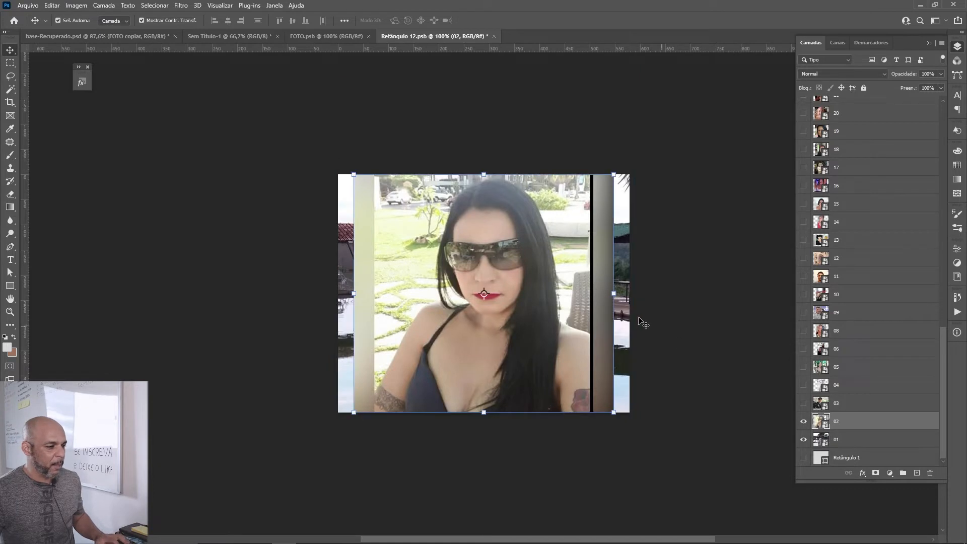
pyautogui.hotkey('ctrl', 't')
pyautogui.moveTo(614, 294); pyautogui.dragTo(667, 293)
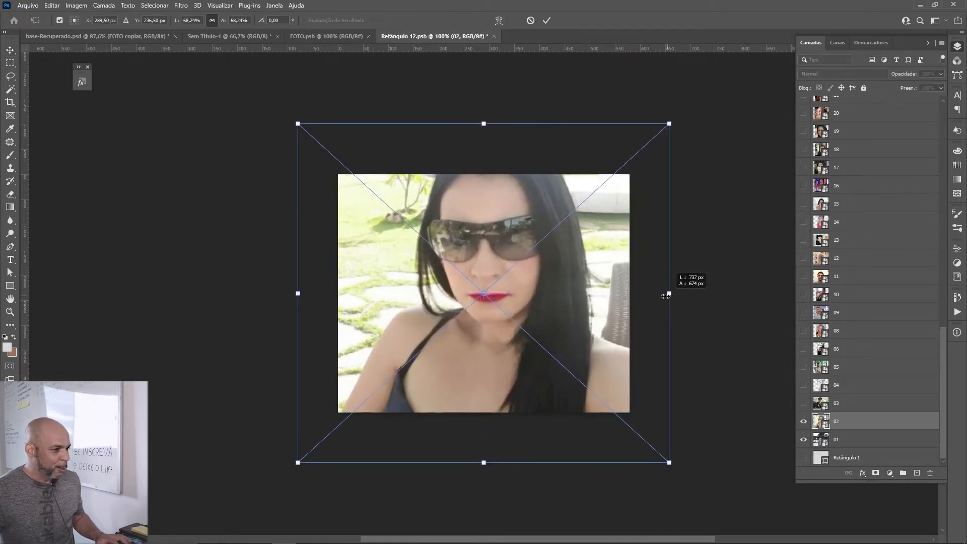
pyautogui.press('Return')
# Show photo 03, scale it to about 51% and move it down slightly so it covers the canvas.
pyautogui.click(803, 403)
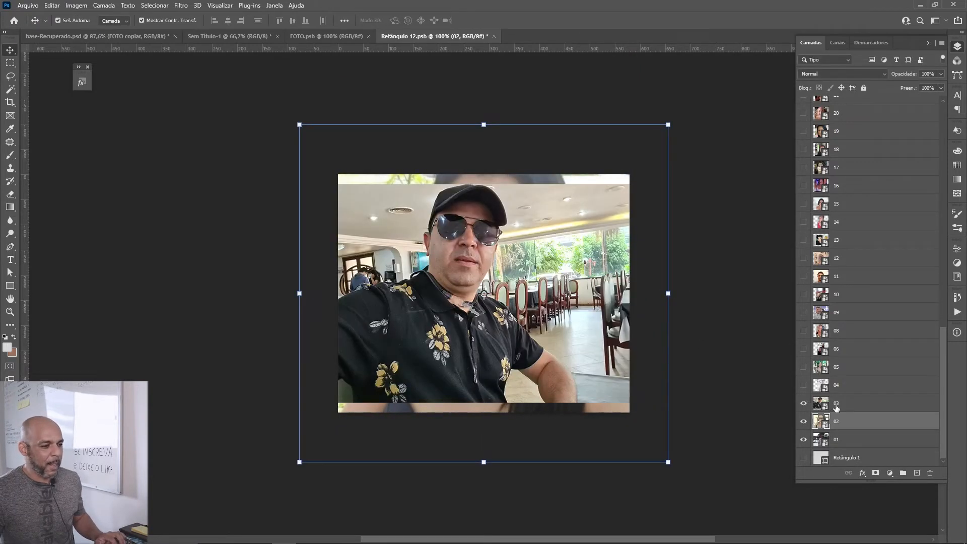
pyautogui.click(826, 406)
pyautogui.moveTo(633, 289); pyautogui.dragTo(674, 290)
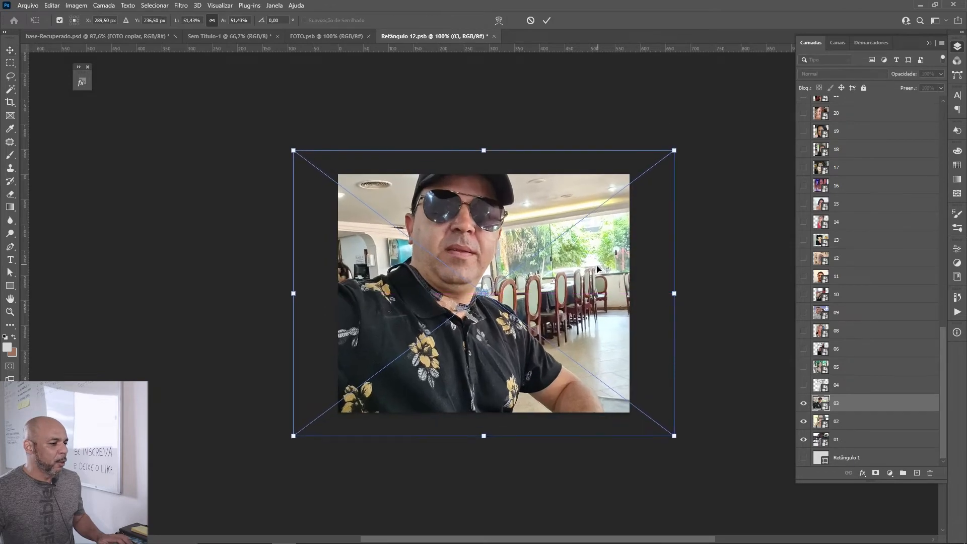
pyautogui.moveTo(624, 269); pyautogui.dragTo(625, 285)
pyautogui.press('Return')
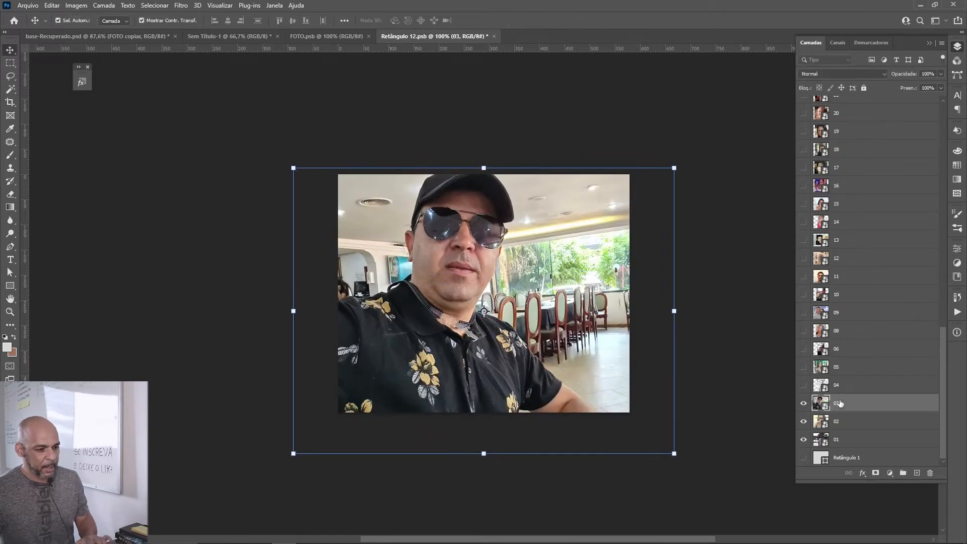
# Show photo 04, enlarge it beyond the canvas width and position the woman's face inside the visible area.
pyautogui.click(804, 385)
pyautogui.click(826, 386)
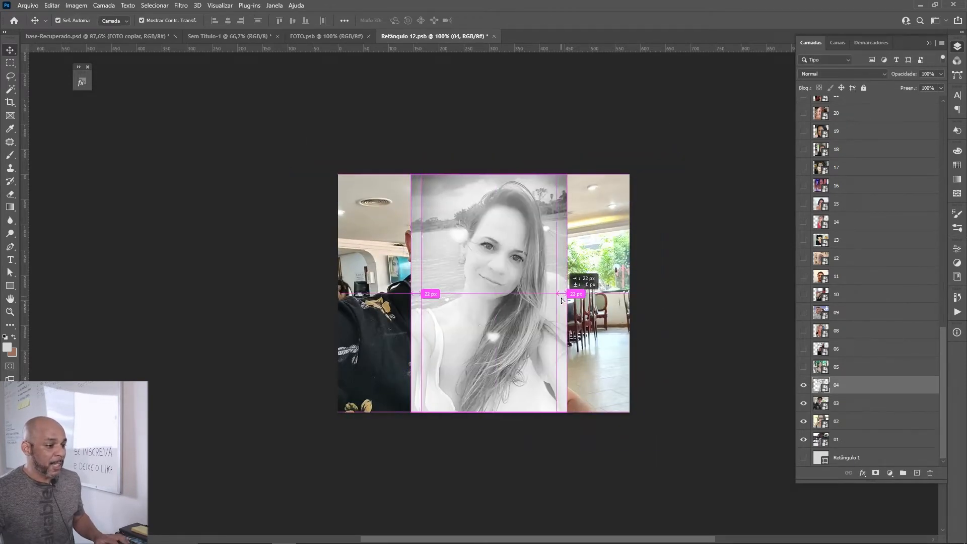
pyautogui.click(564, 297)
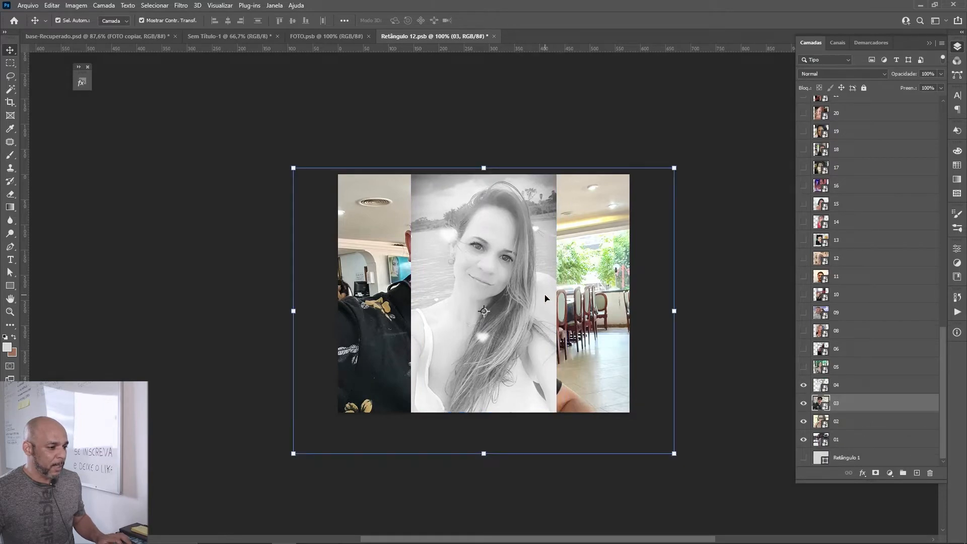
pyautogui.click(557, 300)
pyautogui.moveTo(556, 301); pyautogui.dragTo(597, 333)
pyautogui.press('Return')
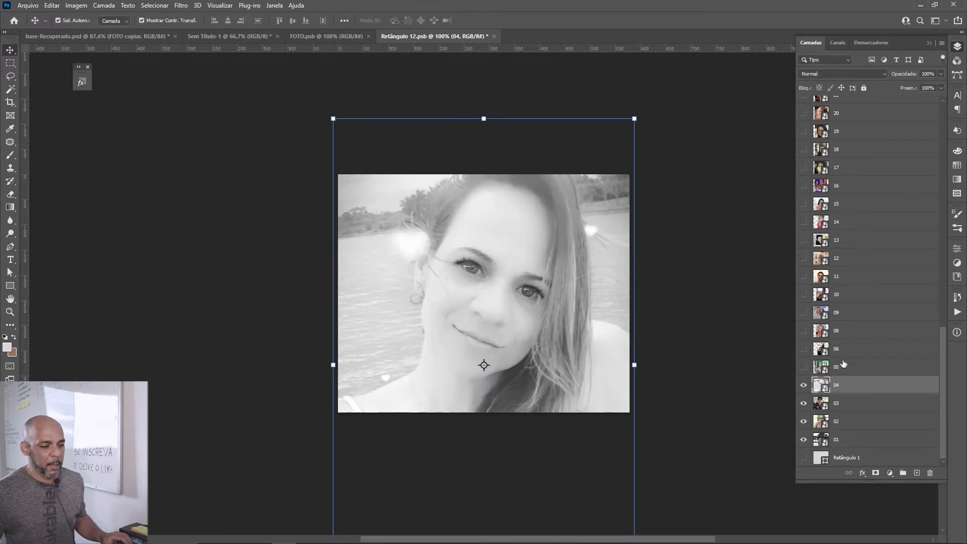
# Delete all the photo layers above layer 04.
pyautogui.click(891, 372)
pyautogui.moveTo(942, 362); pyautogui.dragTo(933, 118)
pyautogui.keyDown('shift'); pyautogui.click(886, 111); pyautogui.keyUp('shift')
pyautogui.press('Delete')
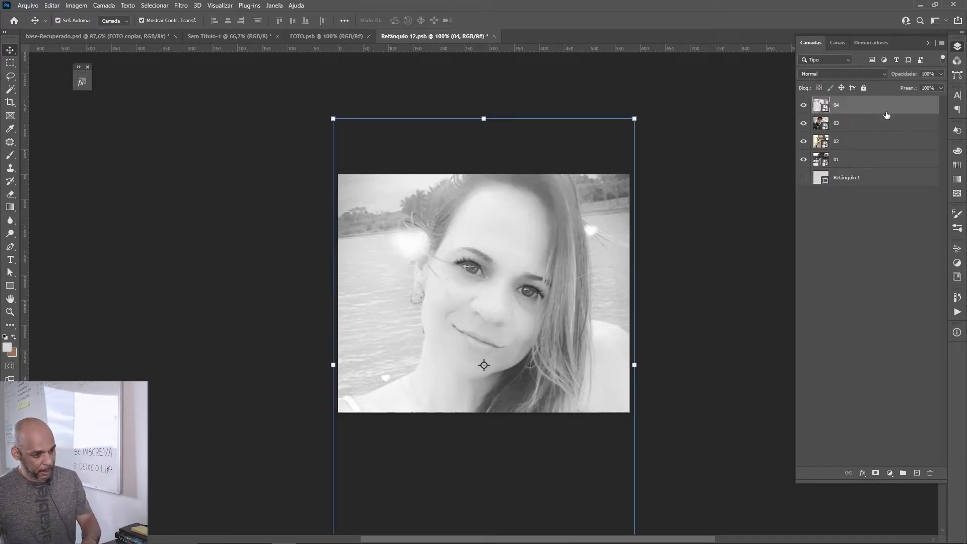
# Rasterize photo layers 01 to 04 together.
pyautogui.keyDown('shift'); pyautogui.click(849, 164); pyautogui.keyUp('shift')
pyautogui.rightClick(850, 164)
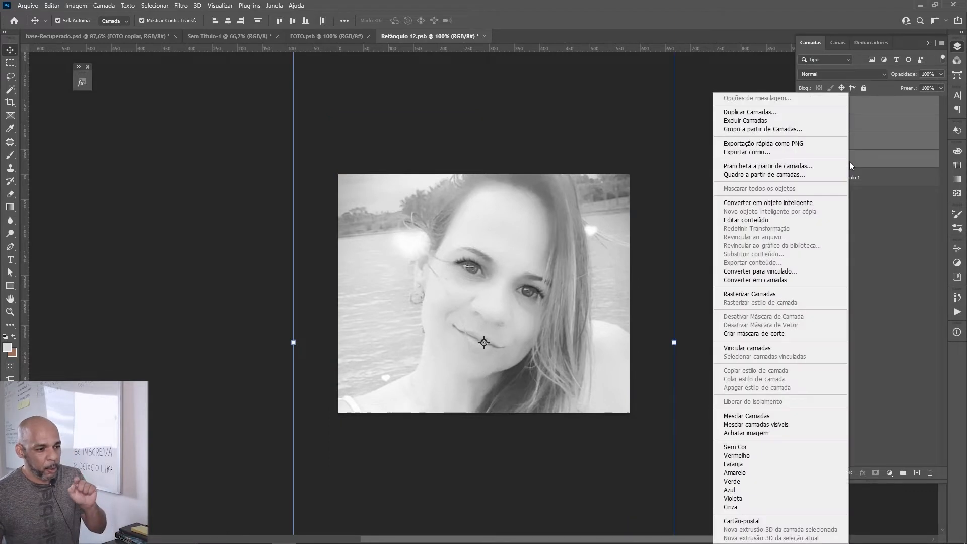
pyautogui.click(788, 295)
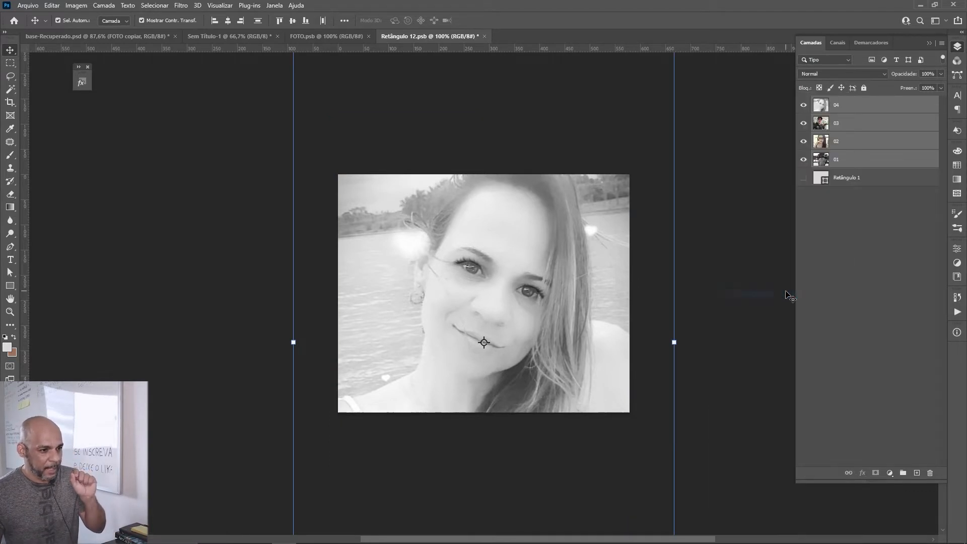
# Select layer 01 and hide layers 02, 03 and 04 above it.
pyautogui.click(854, 166)
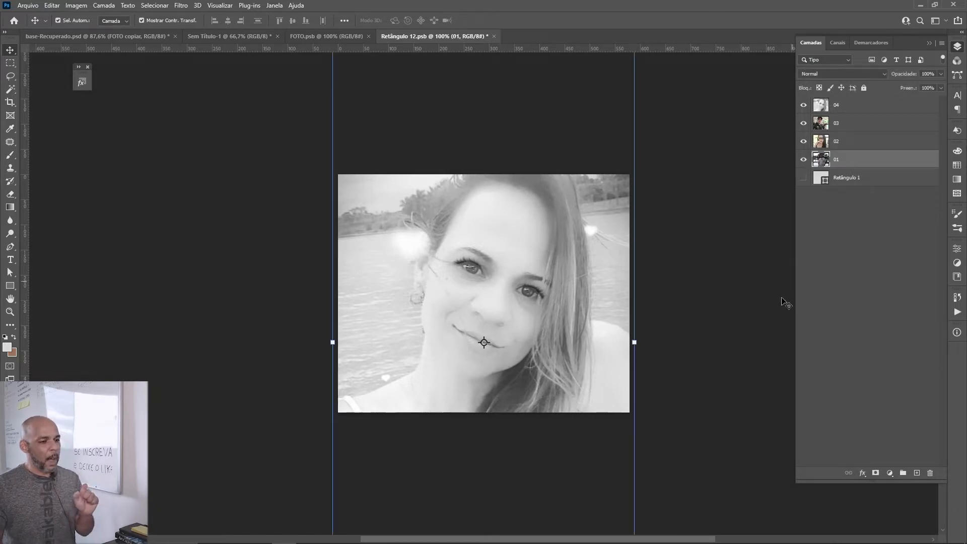
pyautogui.moveTo(804, 142); pyautogui.dragTo(804, 105)
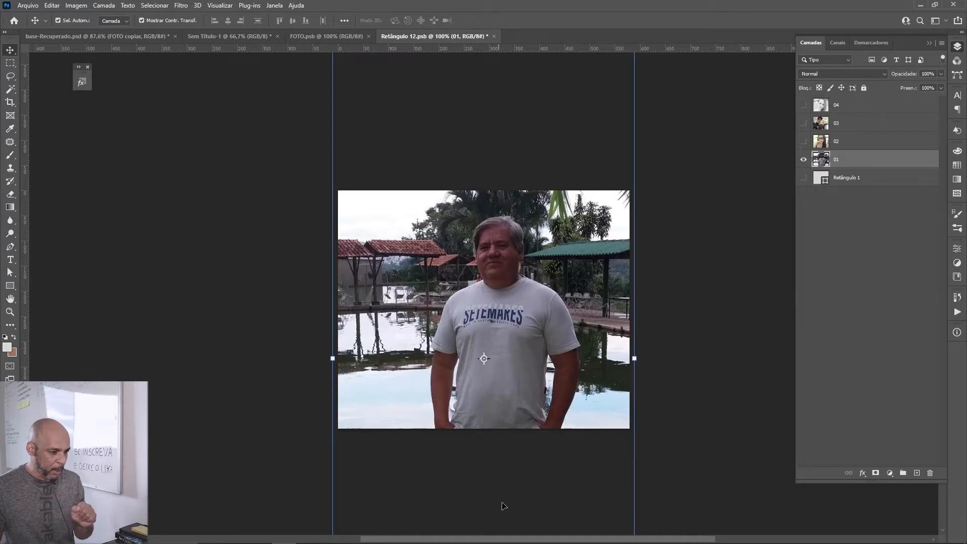
pyautogui.scroll(4, 520, 283)
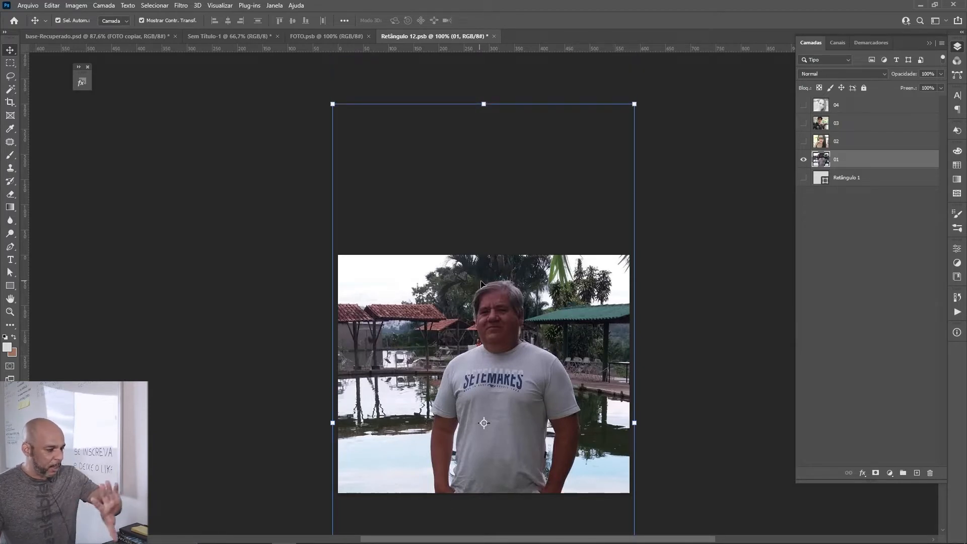
# Show layers 02, 03 and 04 and crop the document to its current canvas bounds with cropped pixels deleted.
pyautogui.scroll(-1, 519, 217)
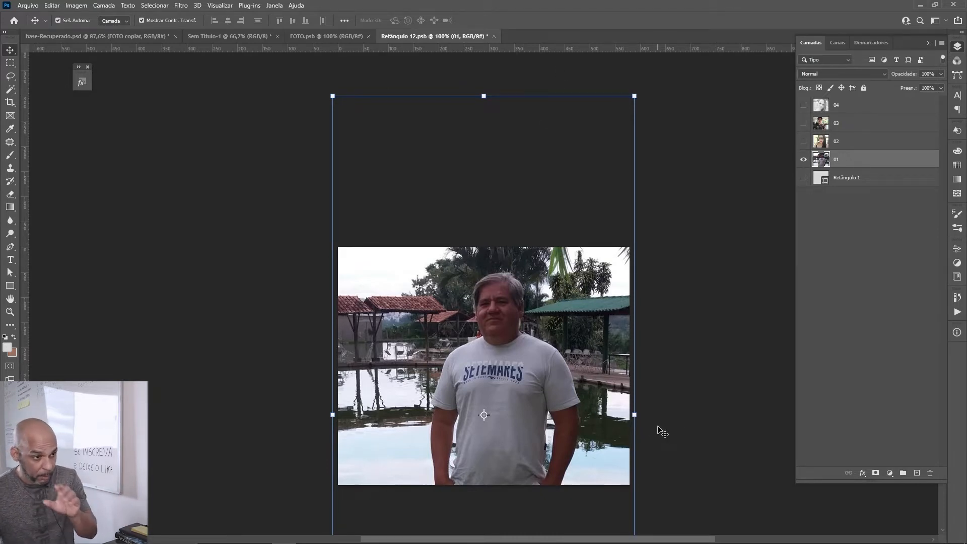
pyautogui.moveTo(804, 107); pyautogui.dragTo(803, 149)
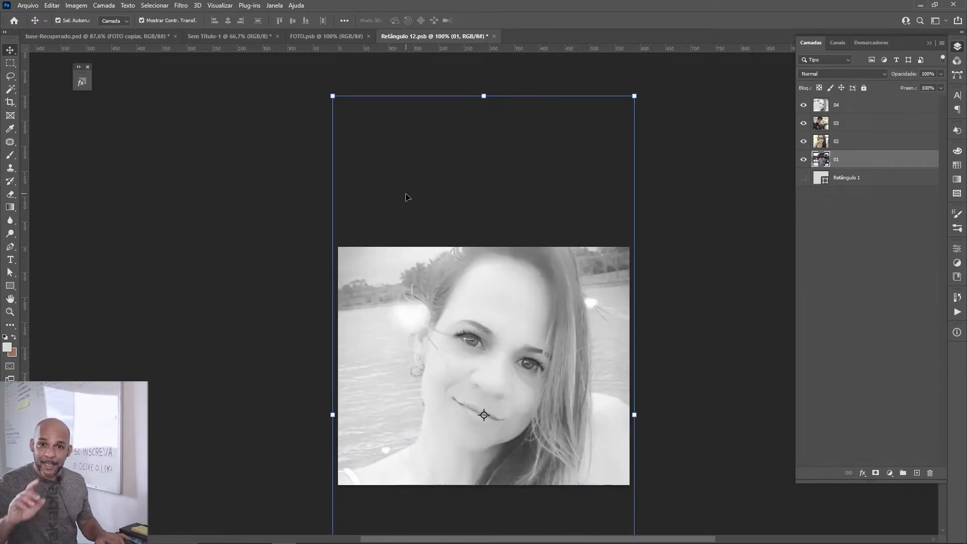
pyautogui.press('c')
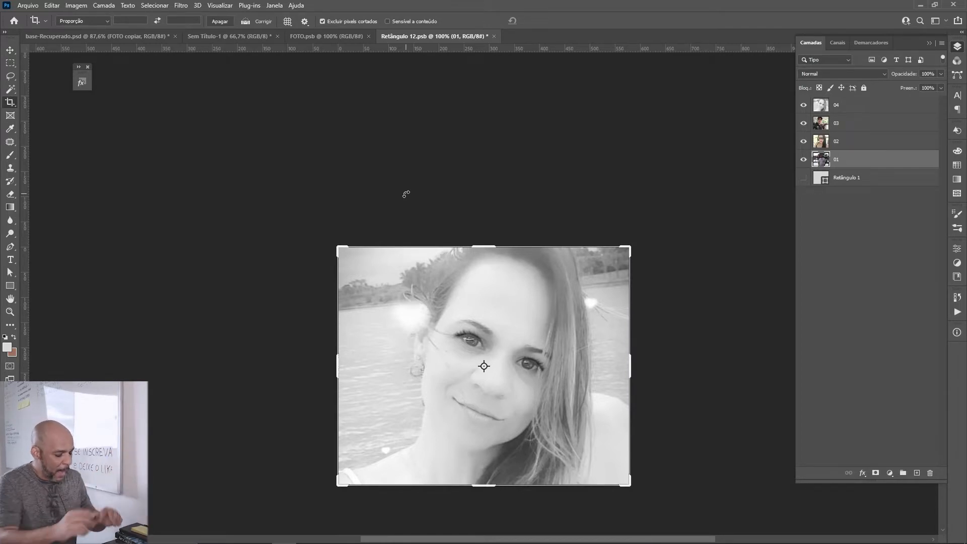
pyautogui.scroll(3, 406, 194)
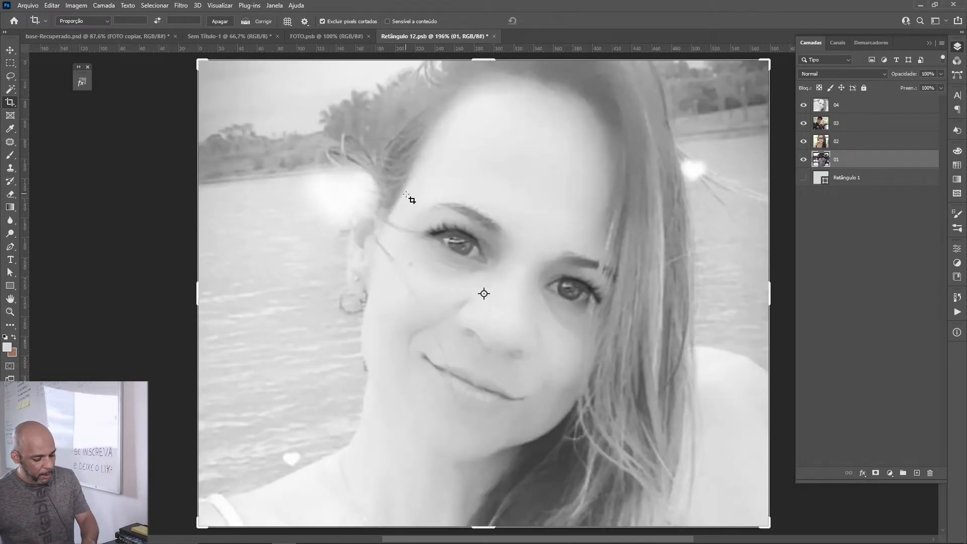
pyautogui.click(406, 195)
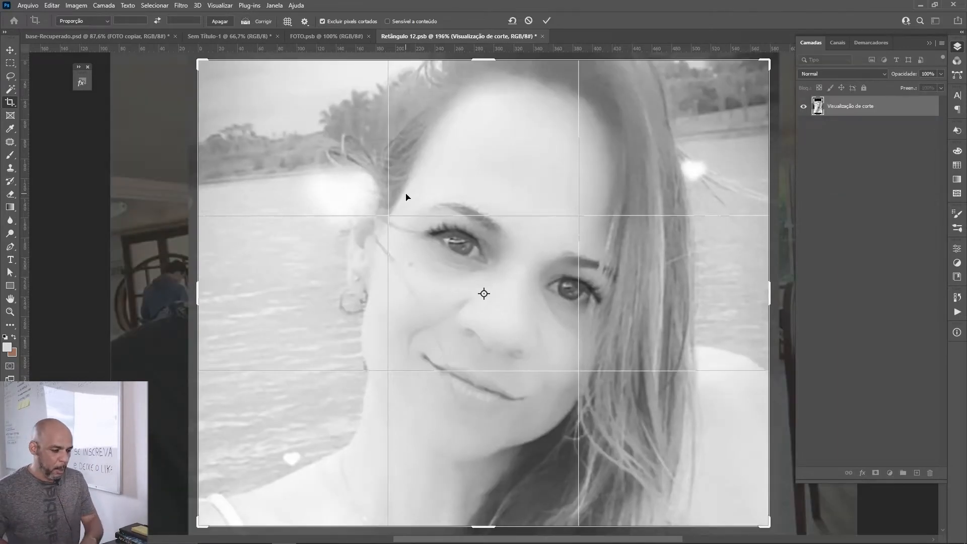
pyautogui.press('Escape')
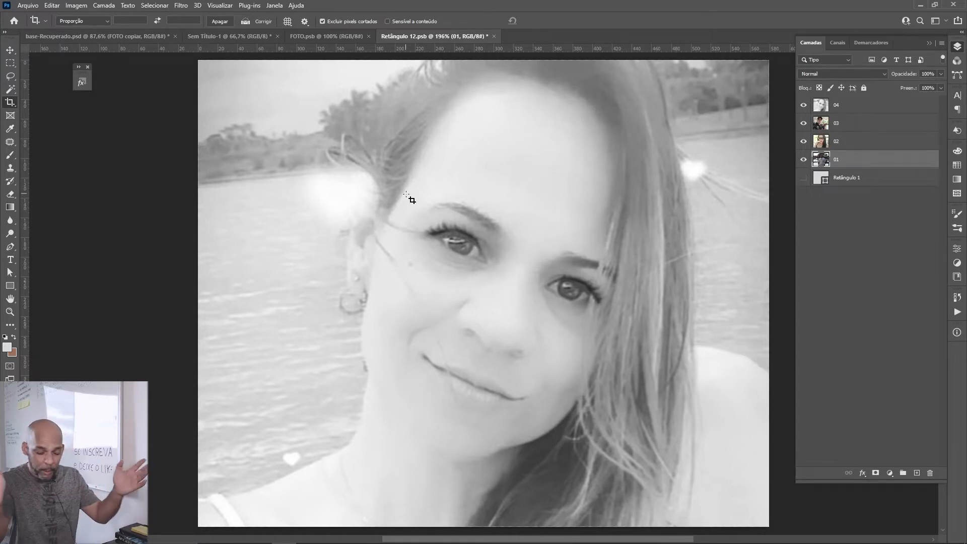
# Select layer 04 with the Move tool and check its bounds against the canvas edges.
pyautogui.scroll(-3, 406, 194)
pyautogui.press('v')
pyautogui.hotkey('alt', ']')
pyautogui.hotkey('alt', ']')
pyautogui.hotkey('alt', ']')
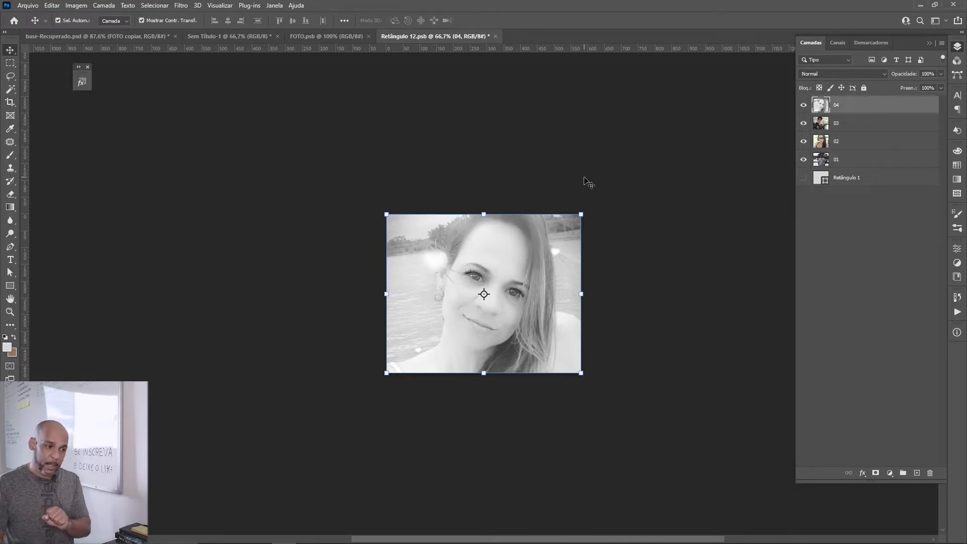
pyautogui.hotkey('ctrl', '0')
pyautogui.press('ctrl')
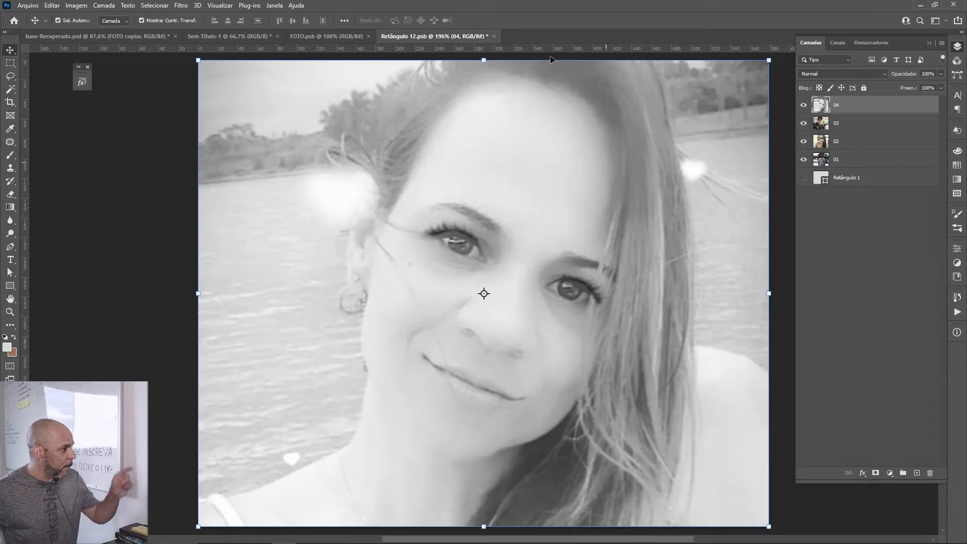
# Open the Export Layers to Files options, look at the destination folder browser and dismiss the browser.
pyautogui.click(28, 9)
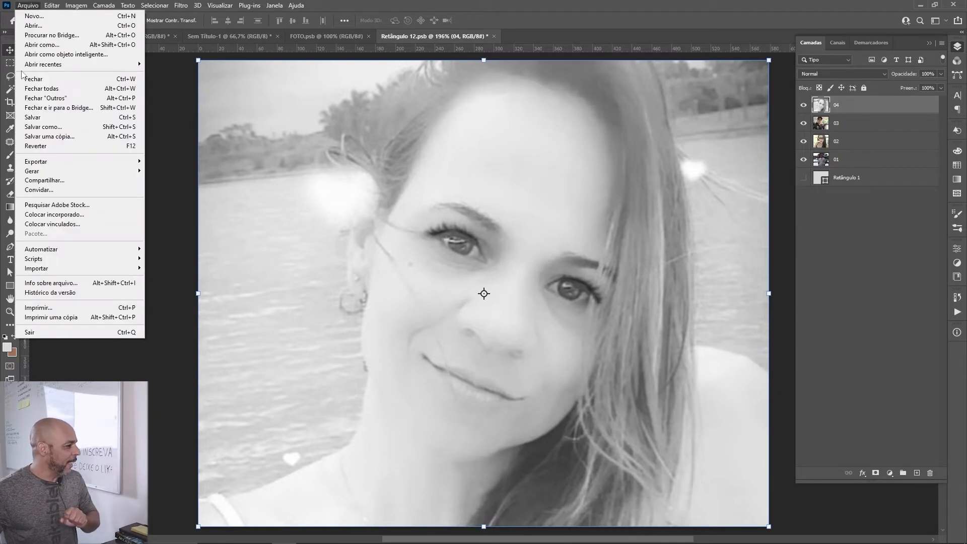
pyautogui.moveTo(86, 163)
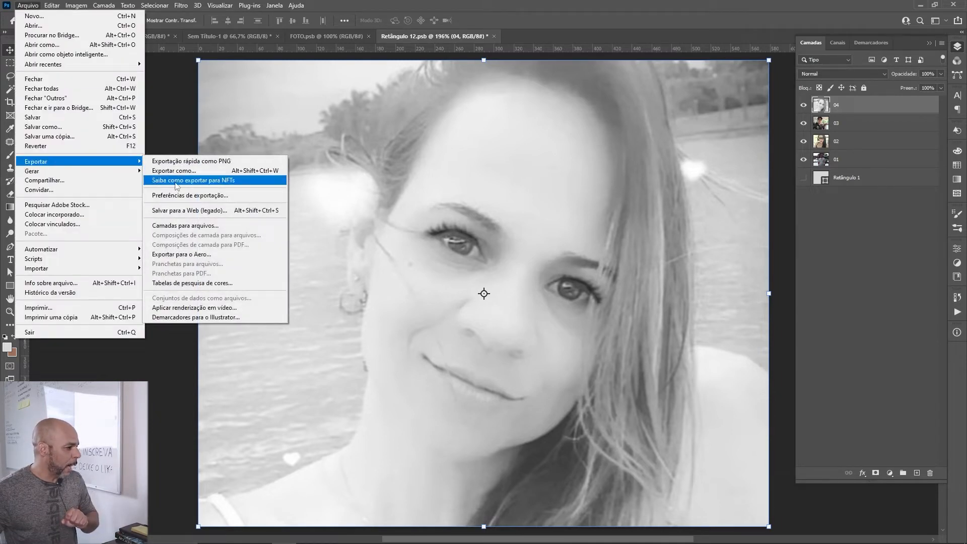
pyautogui.click(189, 225)
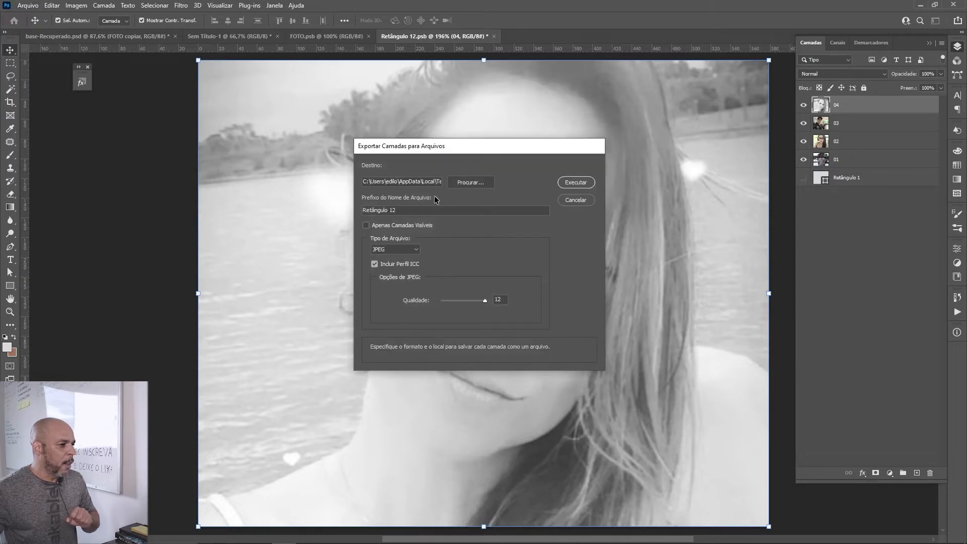
pyautogui.click(467, 182)
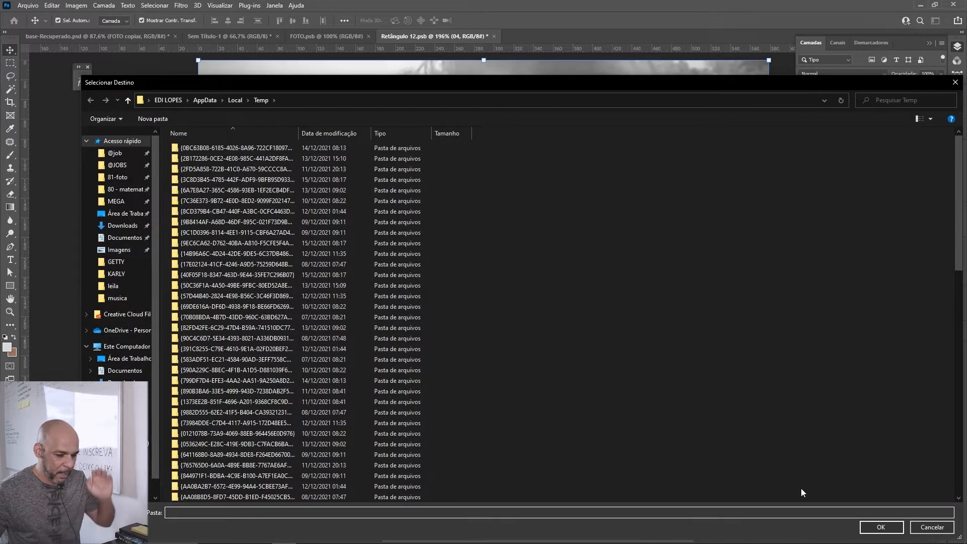
pyautogui.click(932, 527)
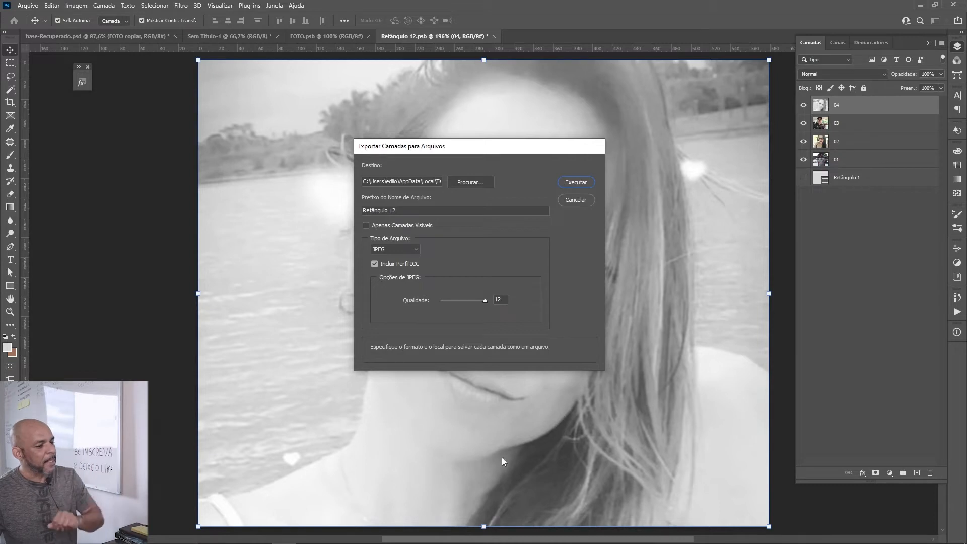
# Switch to Bridge, open the FOTOS - REC folder, and display the preview and metadata of 12.jpg.
pyautogui.click(358, 534)
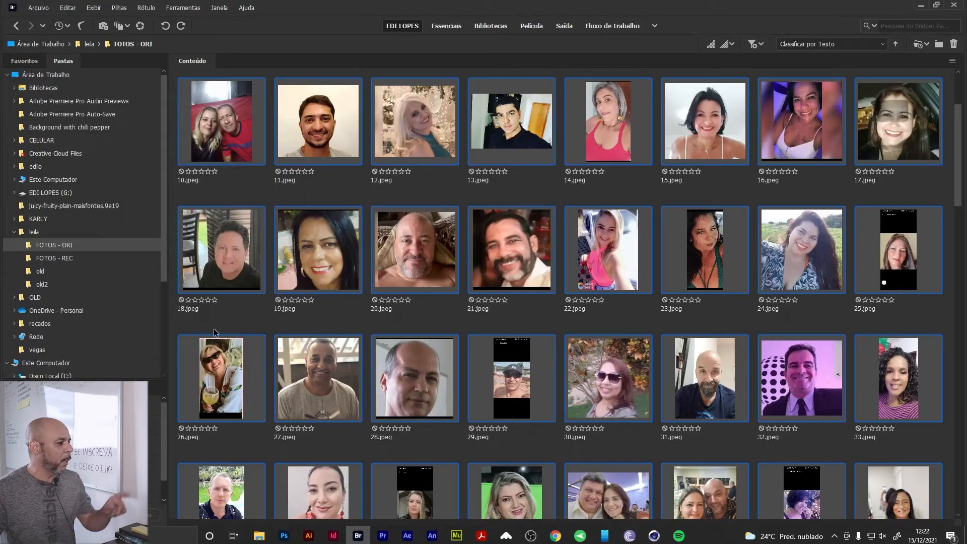
pyautogui.click(75, 259)
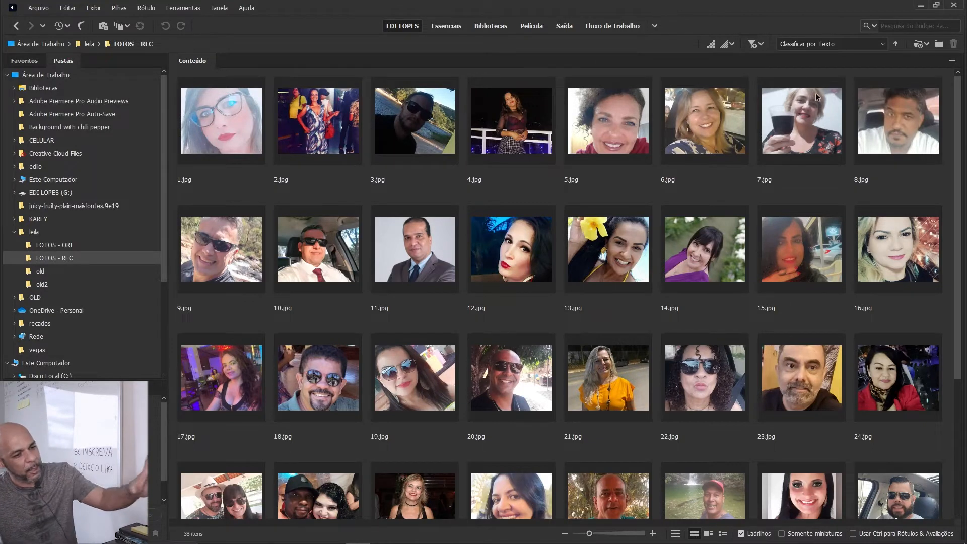
pyautogui.click(519, 231)
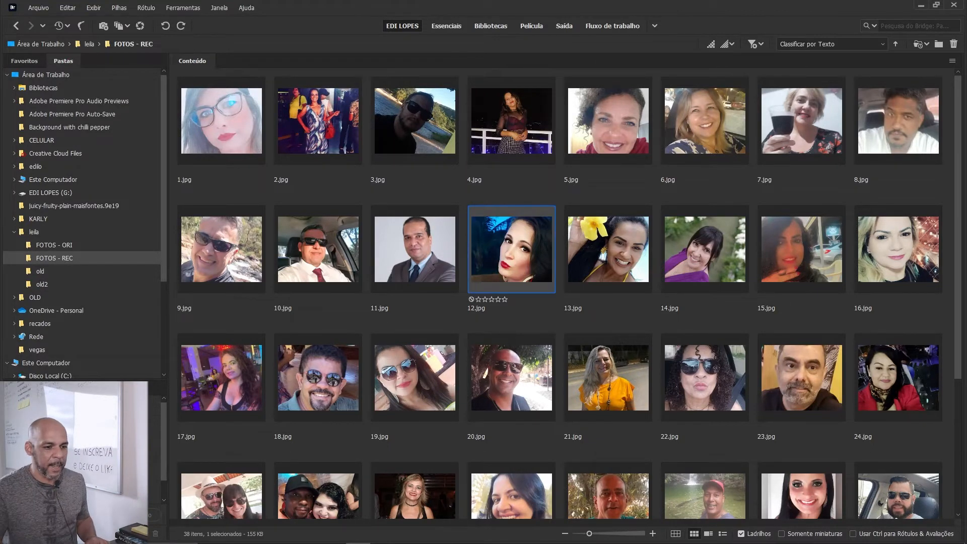
pyautogui.moveTo(961, 282); pyautogui.dragTo(778, 297)
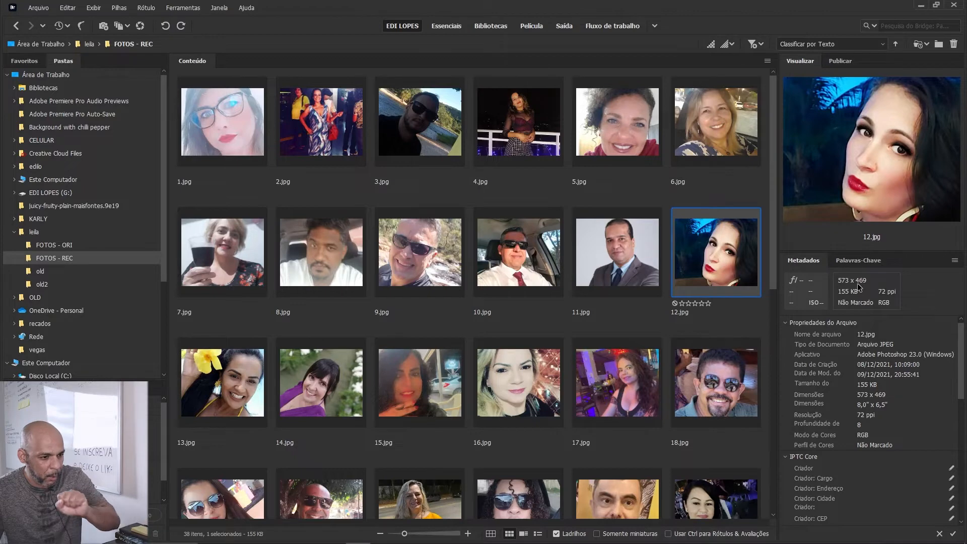
# Compare the pixel dimensions of several exported photos, including 1.jpg, 10.jpg, 12.jpg and 17.jpg.
pyautogui.click(267, 156)
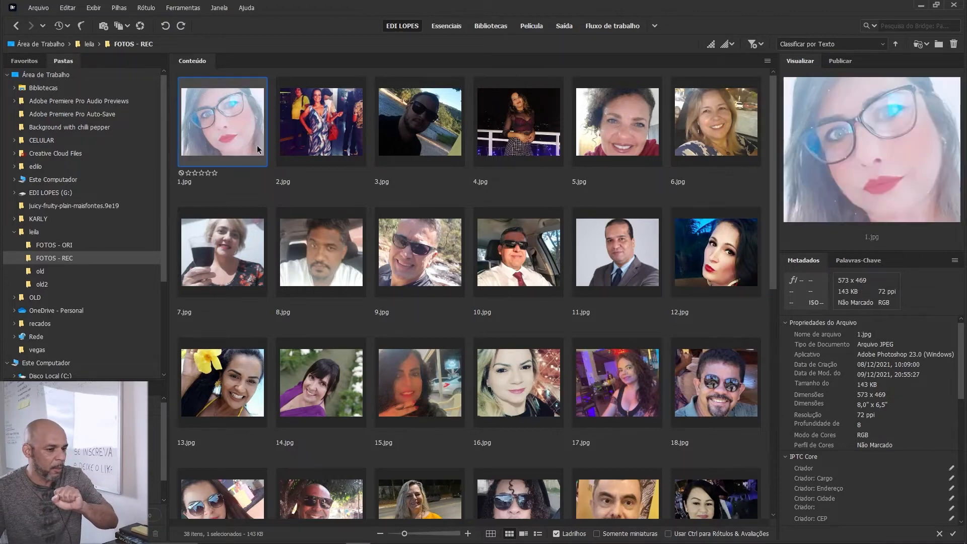
pyautogui.click(308, 234)
pyautogui.click(441, 246)
pyautogui.click(504, 241)
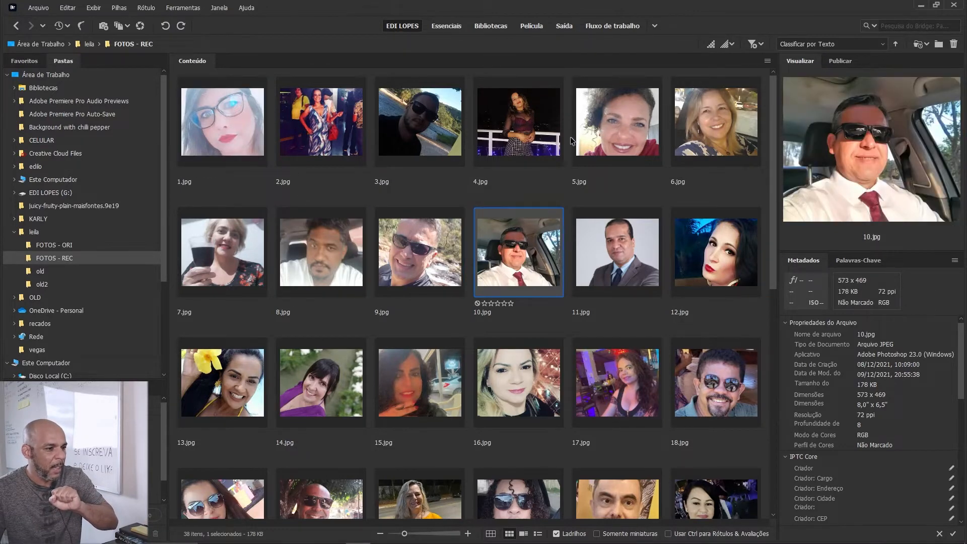
pyautogui.click(605, 132)
pyautogui.click(691, 122)
pyautogui.click(718, 267)
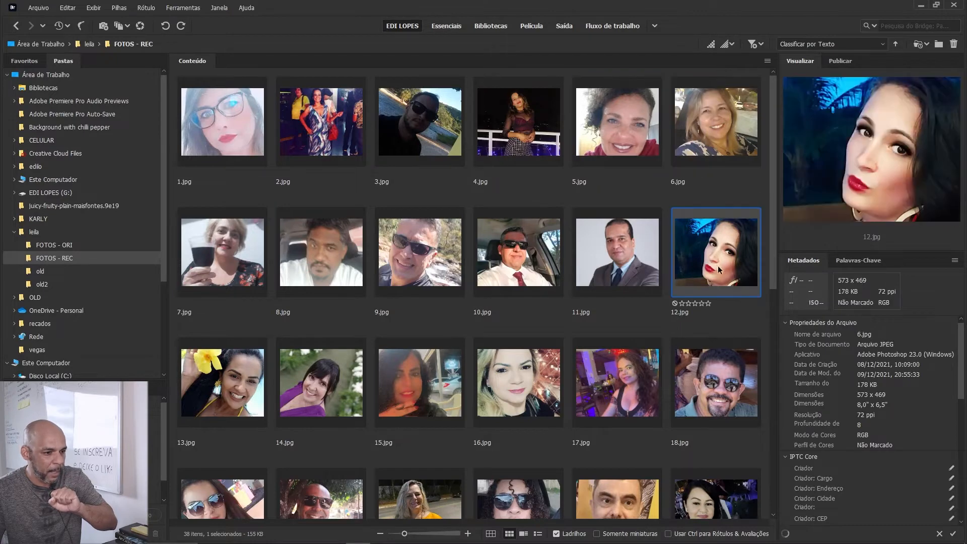
pyautogui.click(710, 375)
pyautogui.click(599, 358)
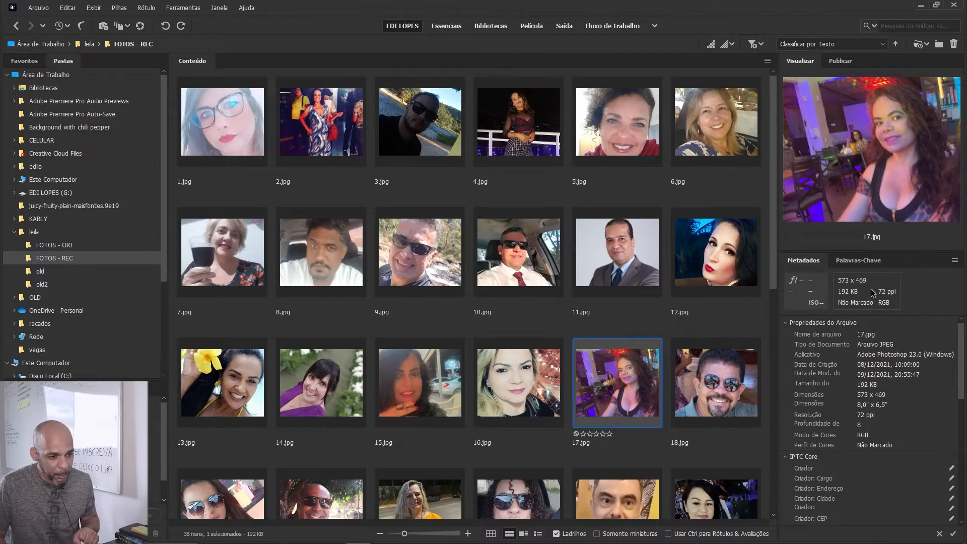
pyautogui.hotkey('ctrl', '5')
pyautogui.hotkey('ctrl', '0')
pyautogui.moveTo(296, 539)
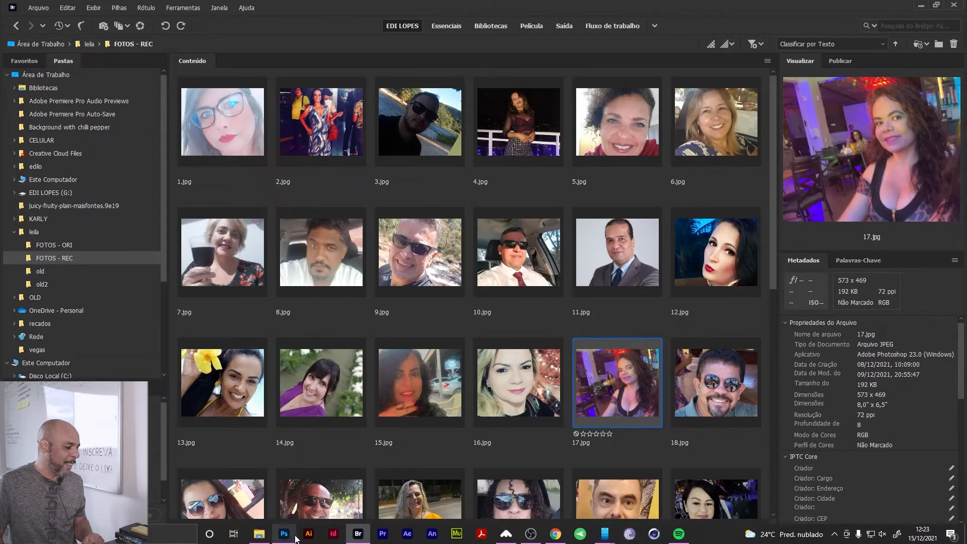
# Switch back to Photoshop, cancel the layer export and close the Retângulo 12.psb document without saving.
pyautogui.click(284, 535)
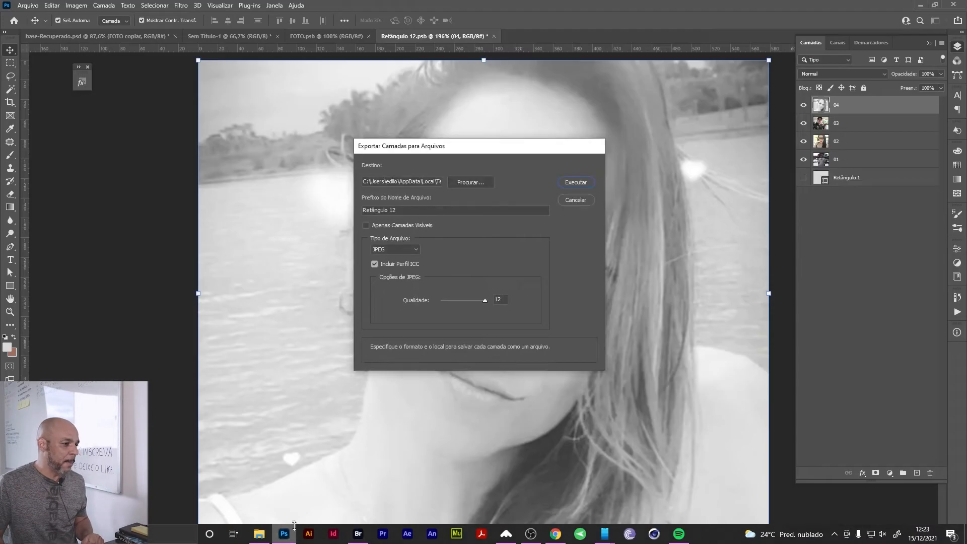
pyautogui.click(578, 199)
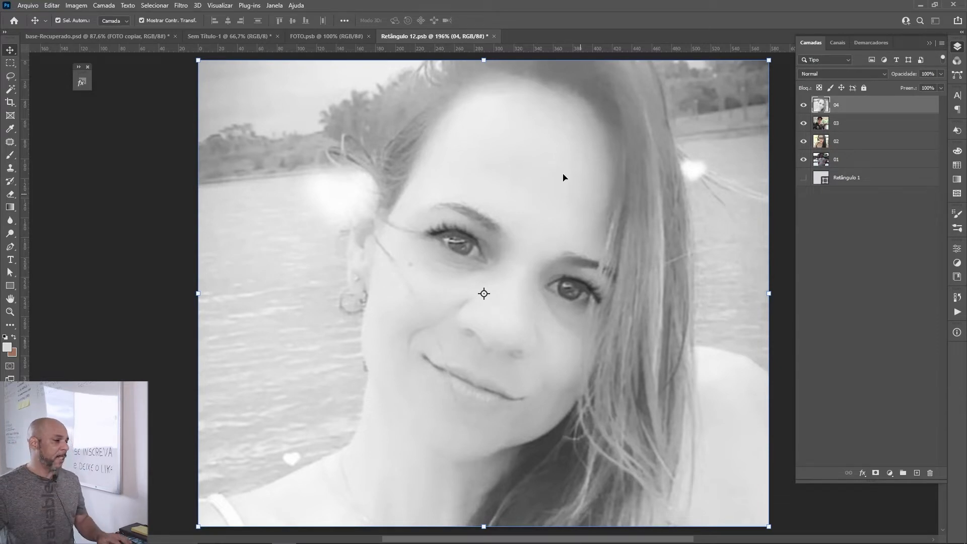
pyautogui.press('ctrl')
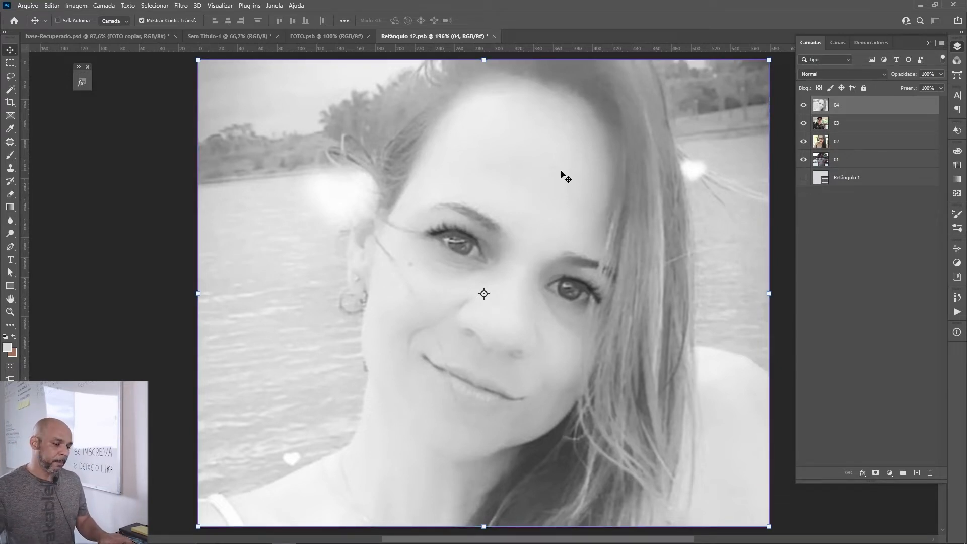
pyautogui.hotkey('ctrl', 'w')
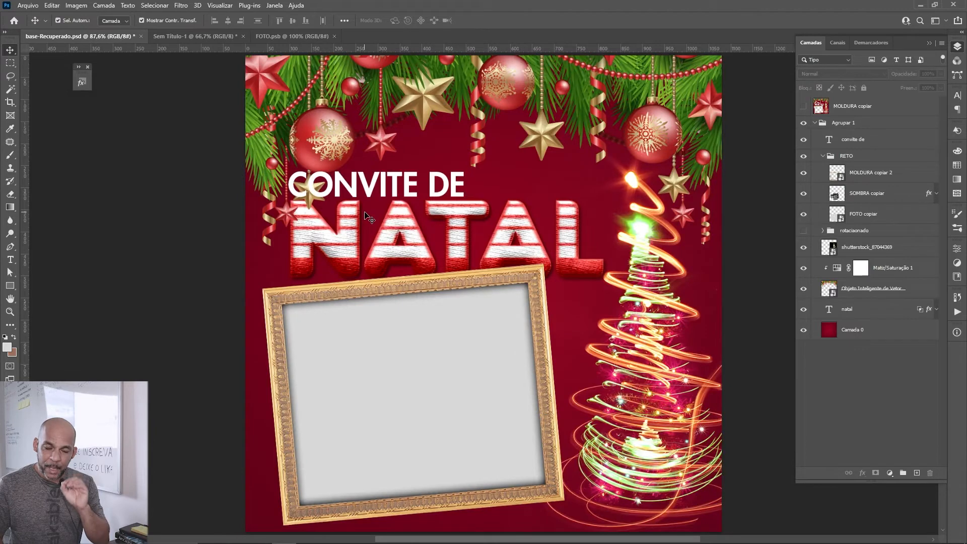
# View the MOLDURA copiar layer with group Agrupar 1 hidden, and restore the group's visibility with MOLDURA copiar hidden.
pyautogui.click(814, 123)
pyautogui.click(803, 123)
pyautogui.click(803, 106)
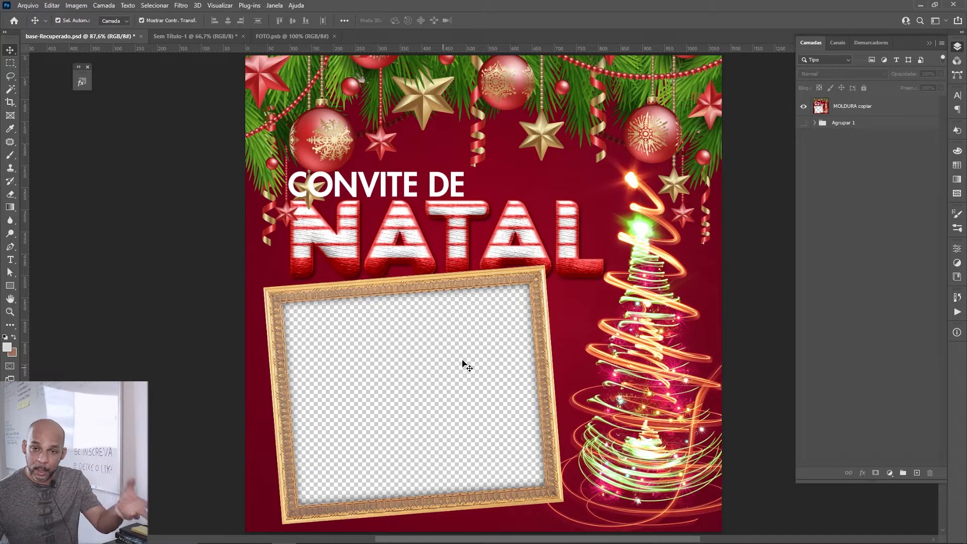
pyautogui.click(804, 109)
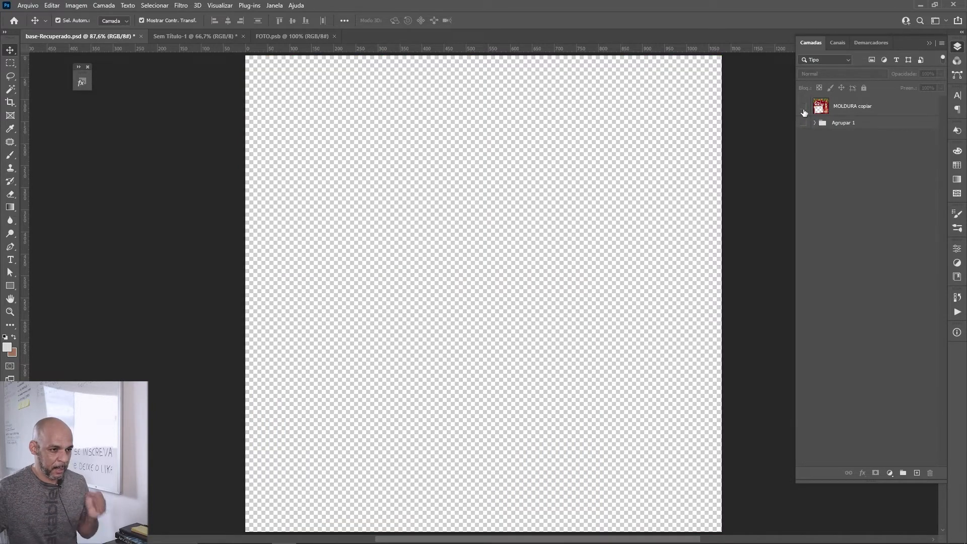
pyautogui.click(803, 123)
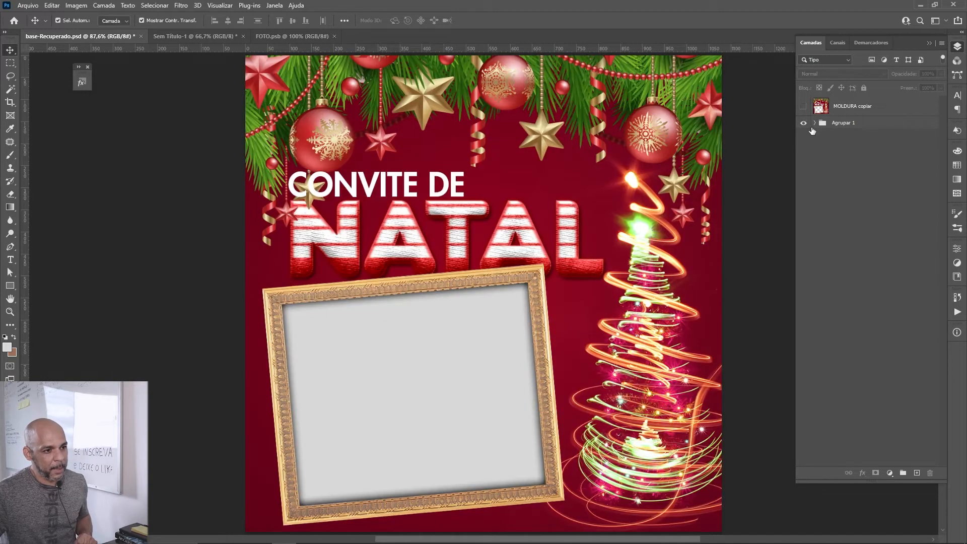
# Remove the RETO group from Agrupar 1, show the rotaciaonado group and select its FOTO layer.
pyautogui.click(815, 124)
pyautogui.click(815, 124)
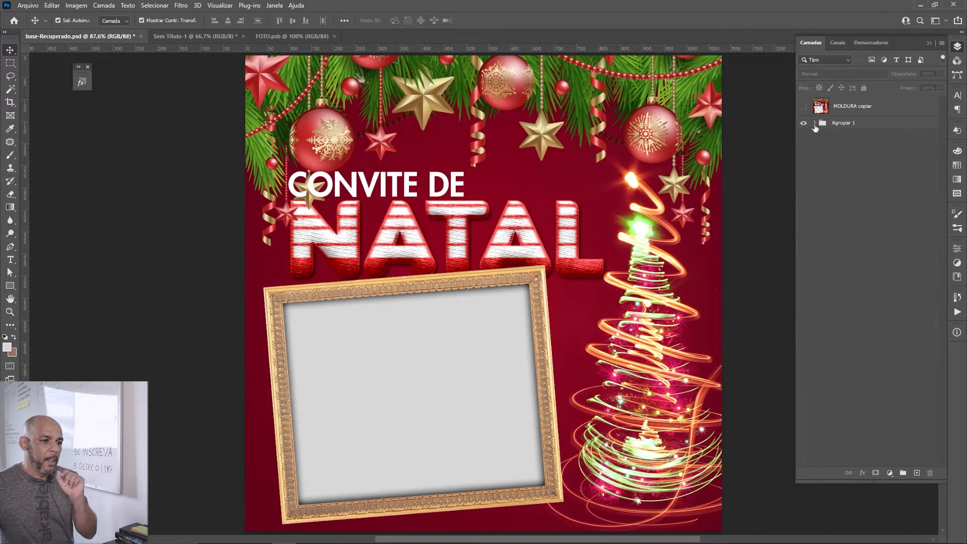
pyautogui.click(814, 123)
pyautogui.click(861, 218)
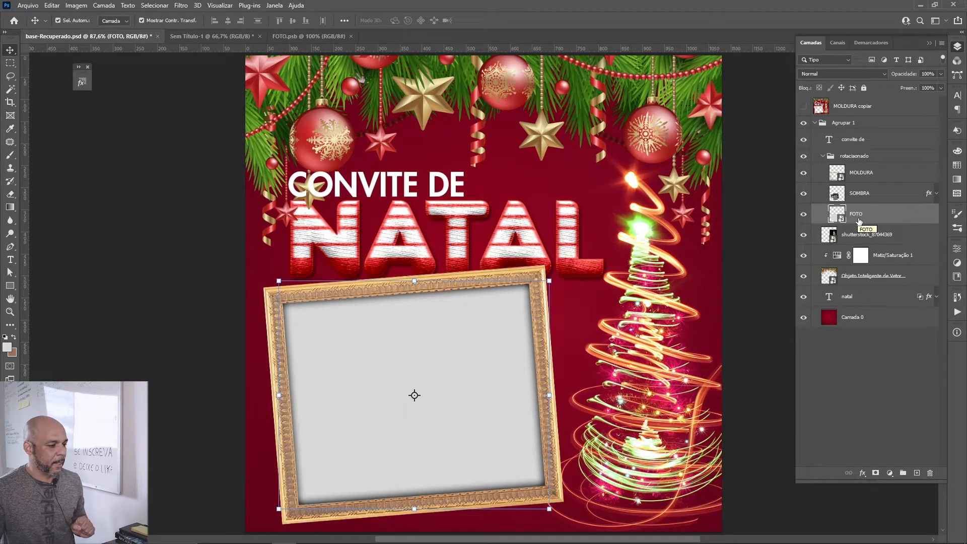
# Examine the FOTO layer's transform frame and the invitation's image size settings, leaving both unchanged.
pyautogui.click(558, 515)
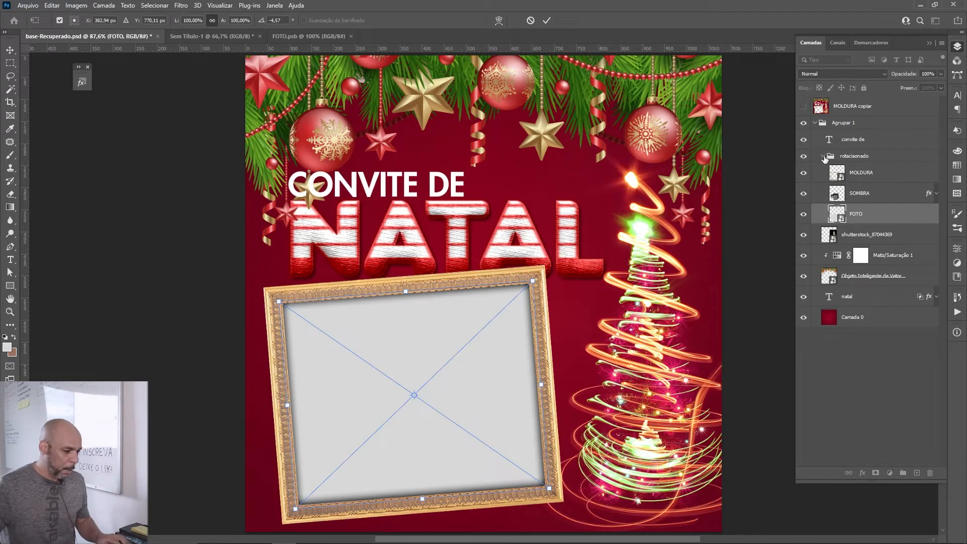
pyautogui.press('Return')
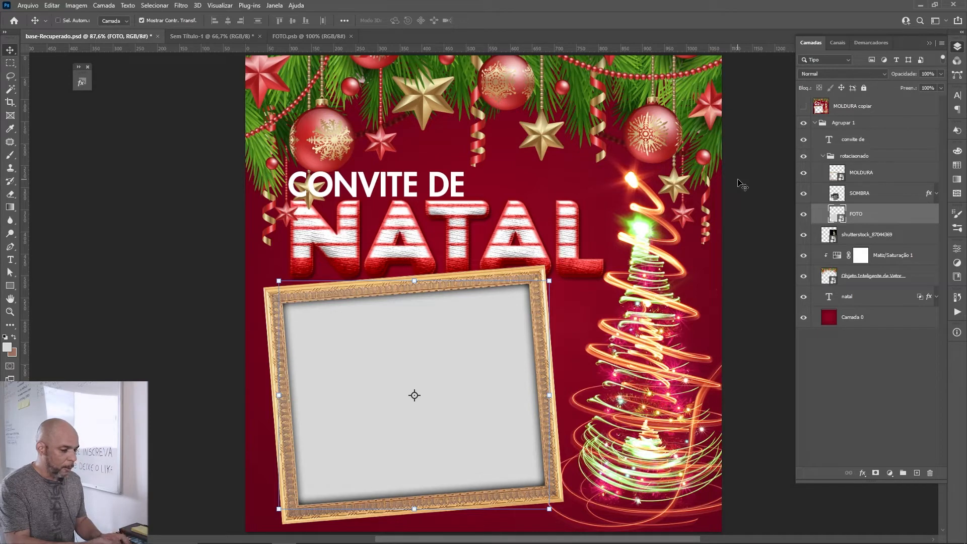
pyautogui.hotkey('ctrl', 'alt', 'i')
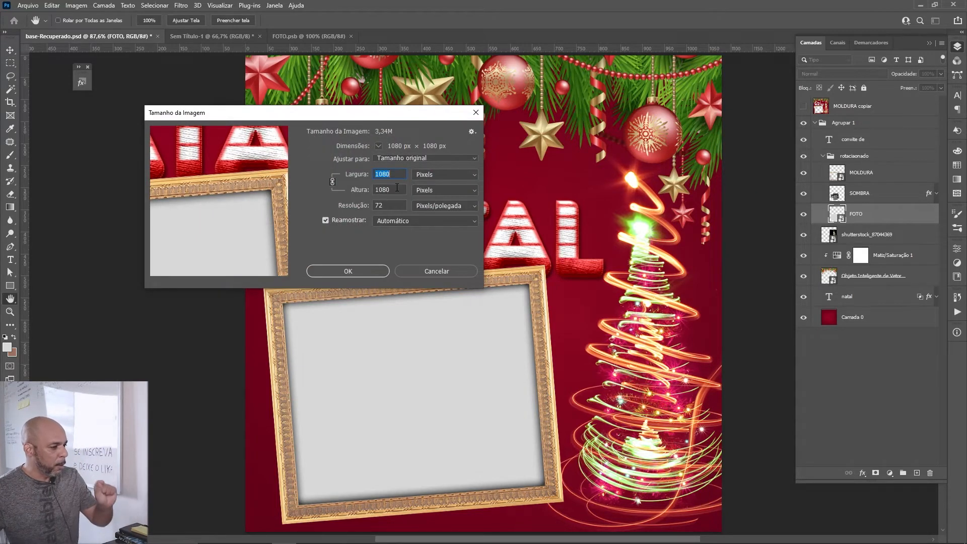
pyautogui.click(427, 271)
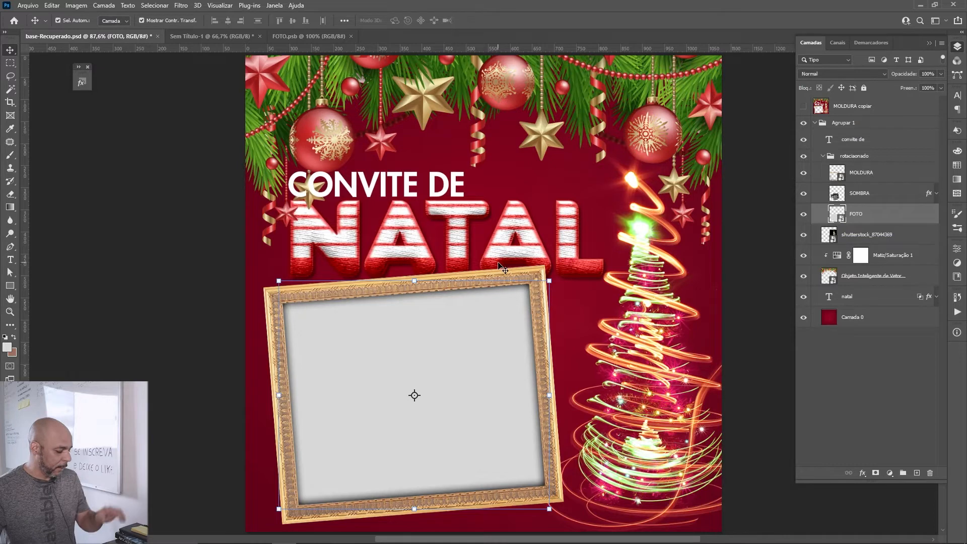
# Check the FOTO layer's transform values, then collapse and hide group Agrupar 1 and show the MOLDURA copiar layer.
pyautogui.hotkey('ctrl', 't')
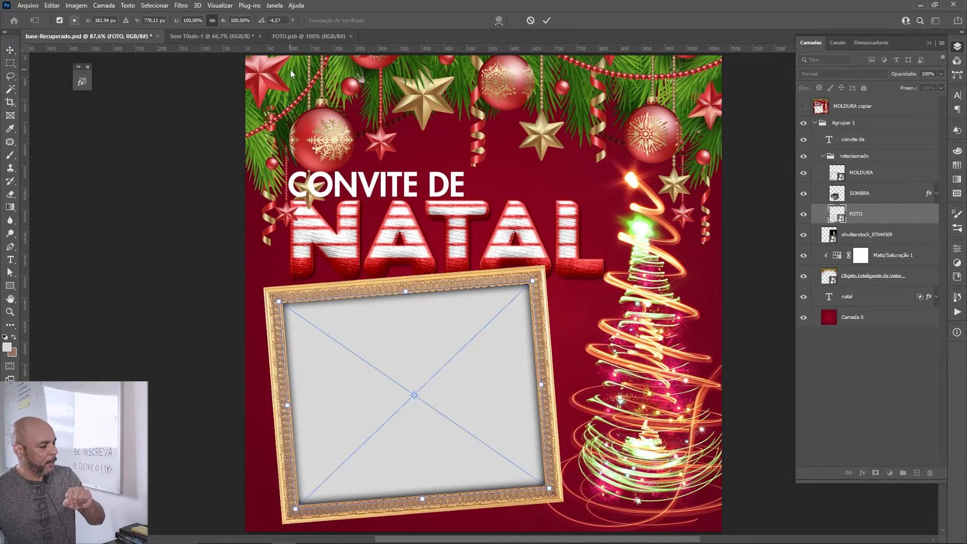
pyautogui.click(814, 123)
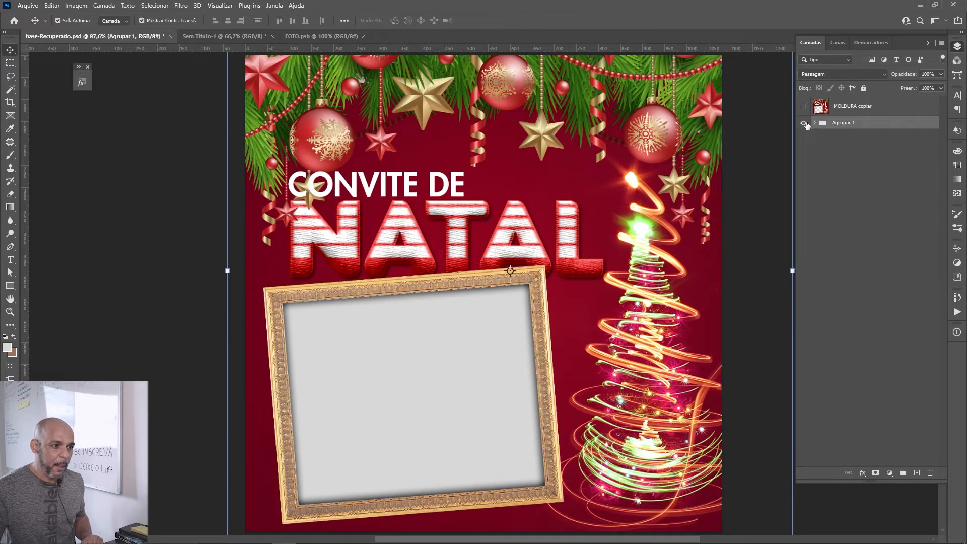
pyautogui.click(802, 126)
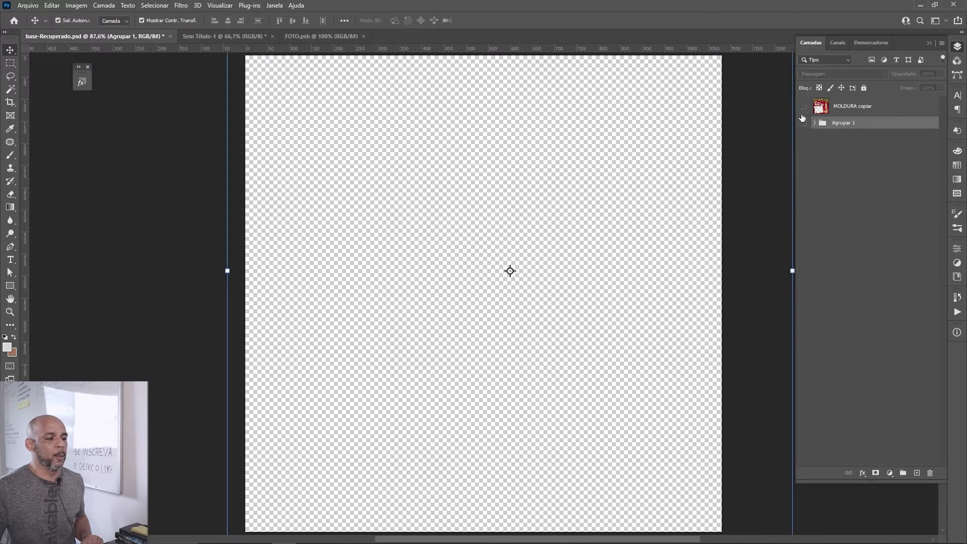
pyautogui.click(803, 108)
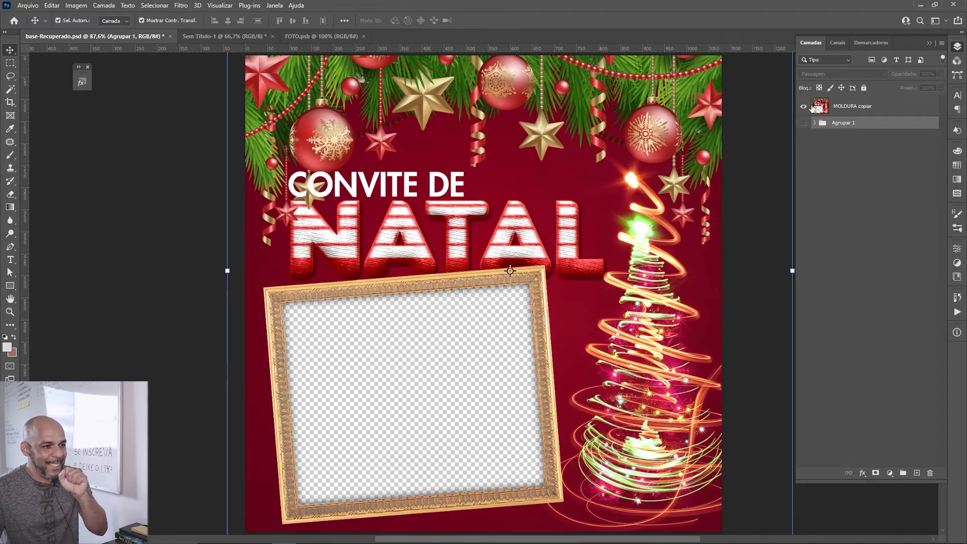
# Select the whole canvas on the MOLDURA copiar layer and copy the frame artwork.
pyautogui.click(838, 109)
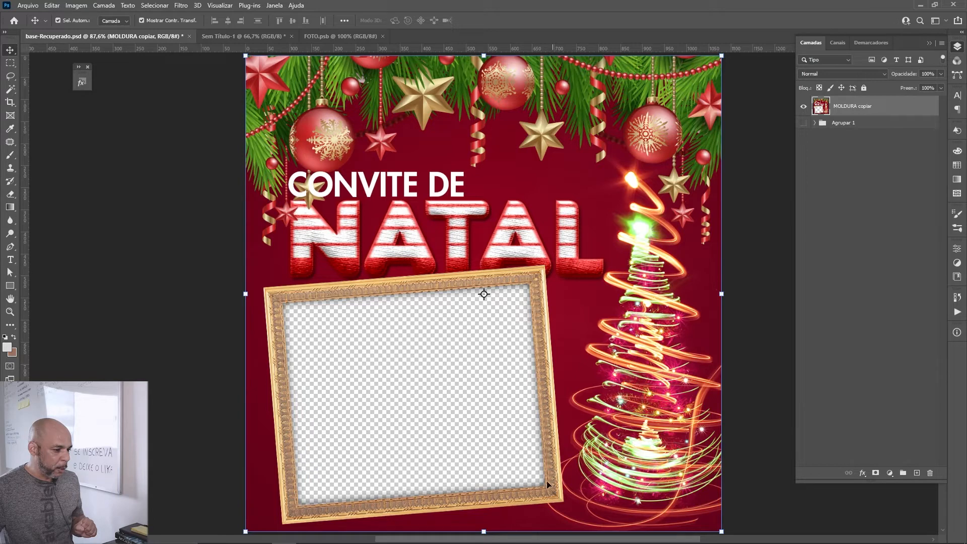
pyautogui.click(173, 287)
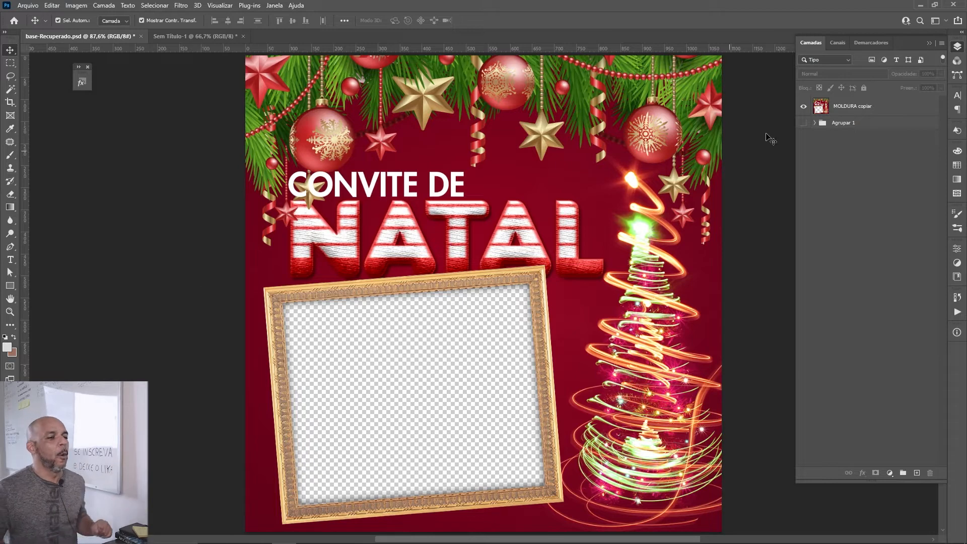
pyautogui.click(845, 114)
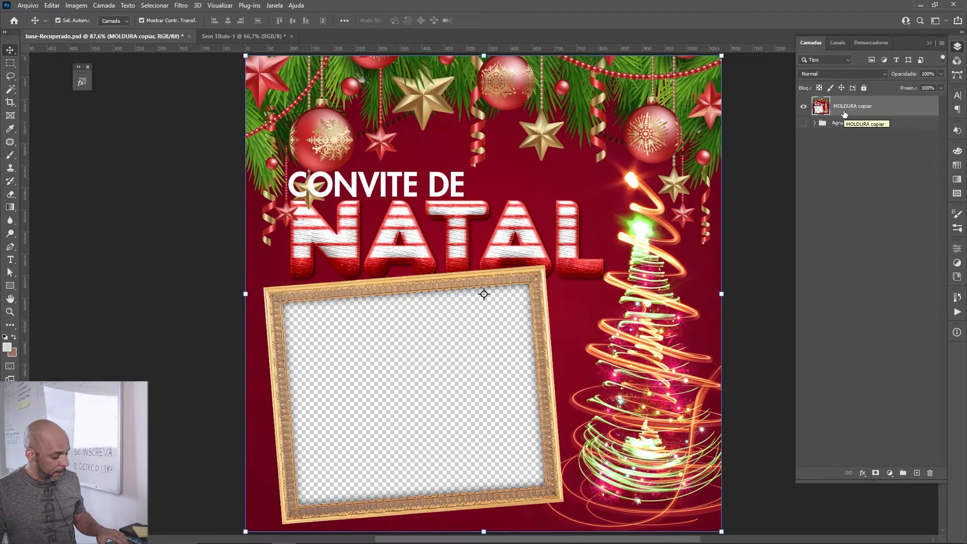
pyautogui.hotkey('ctrl', 'a')
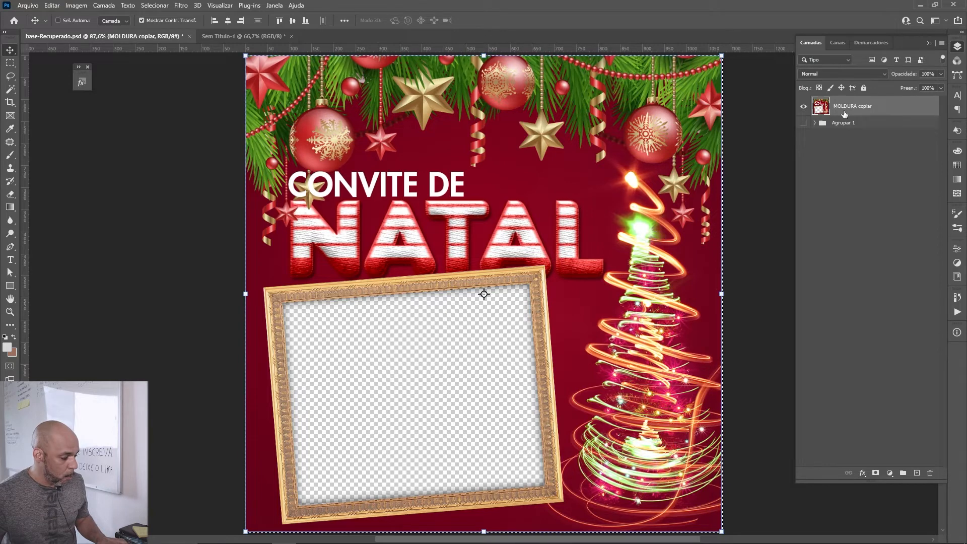
pyautogui.press('ctrl')
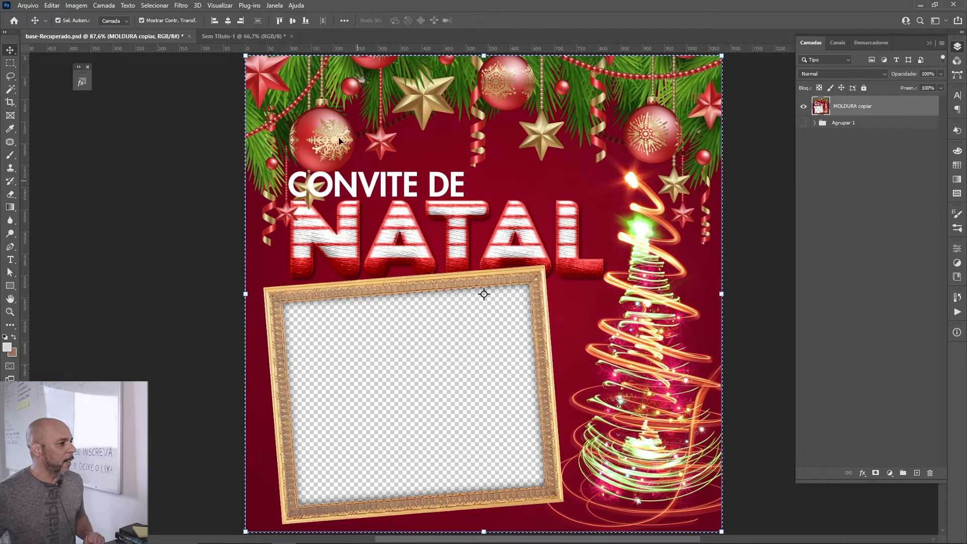
# Create a new action set named tuto-1.
pyautogui.click(273, 7)
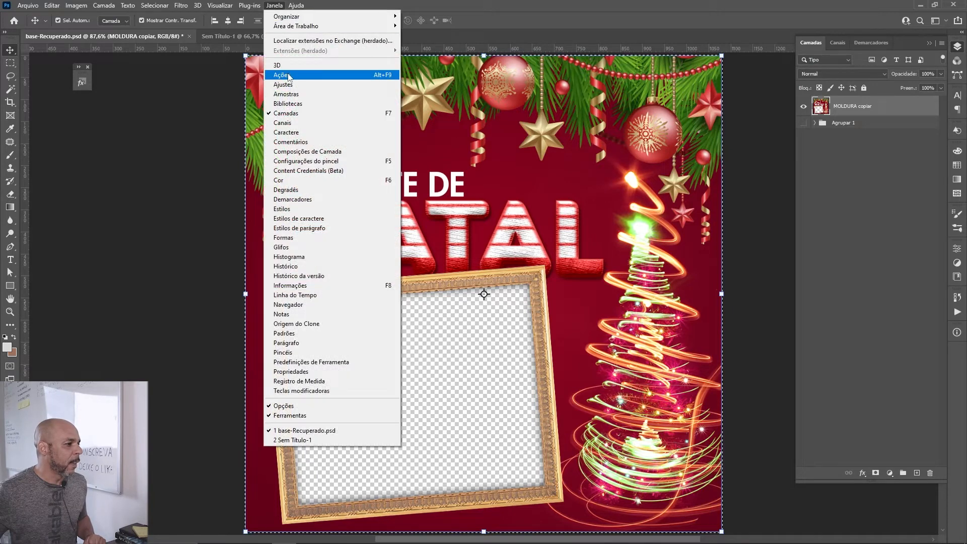
pyautogui.click(281, 75)
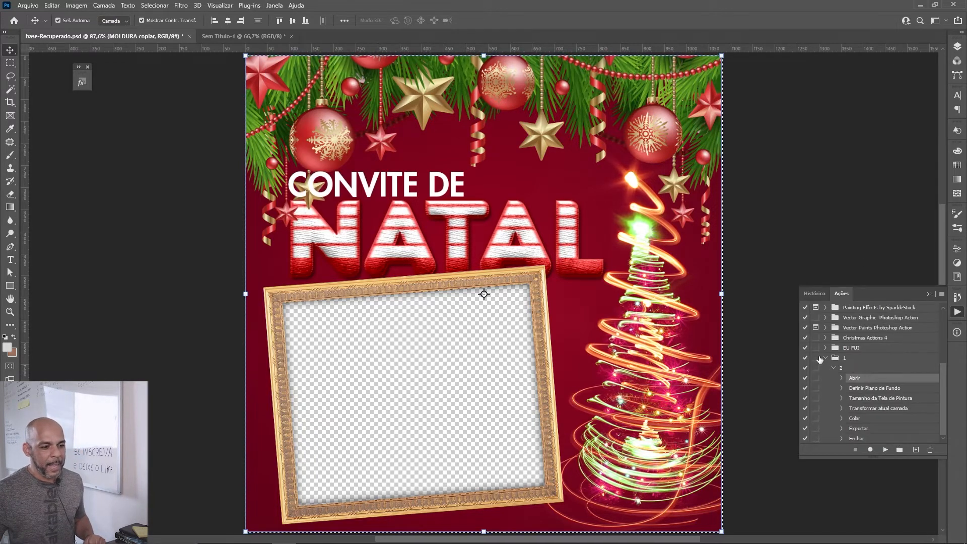
pyautogui.click(824, 358)
pyautogui.click(942, 295)
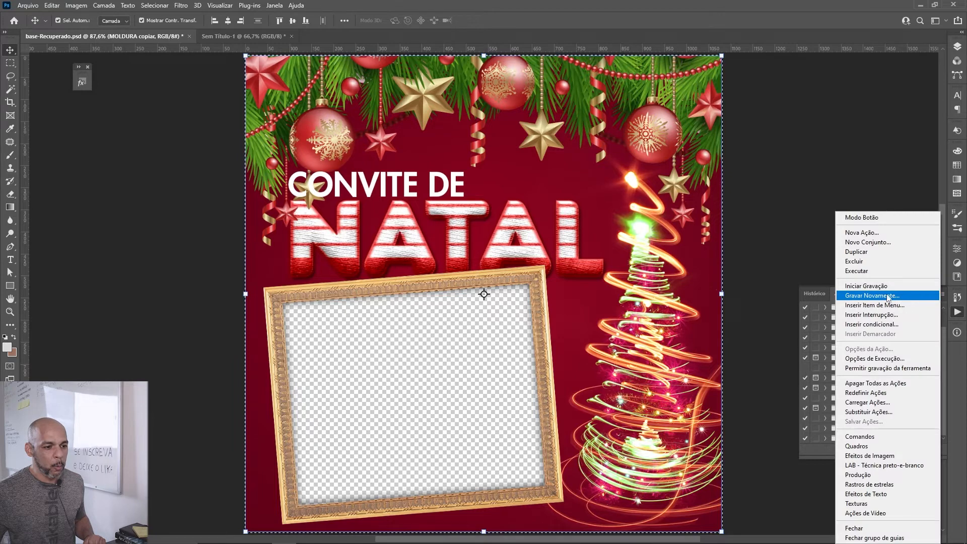
pyautogui.click(873, 243)
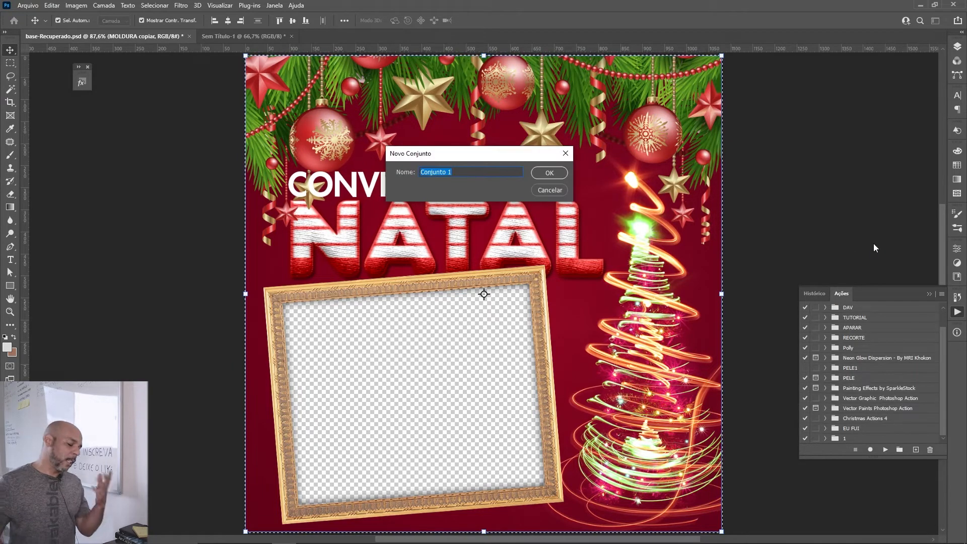
pyautogui.write('tuto-1')
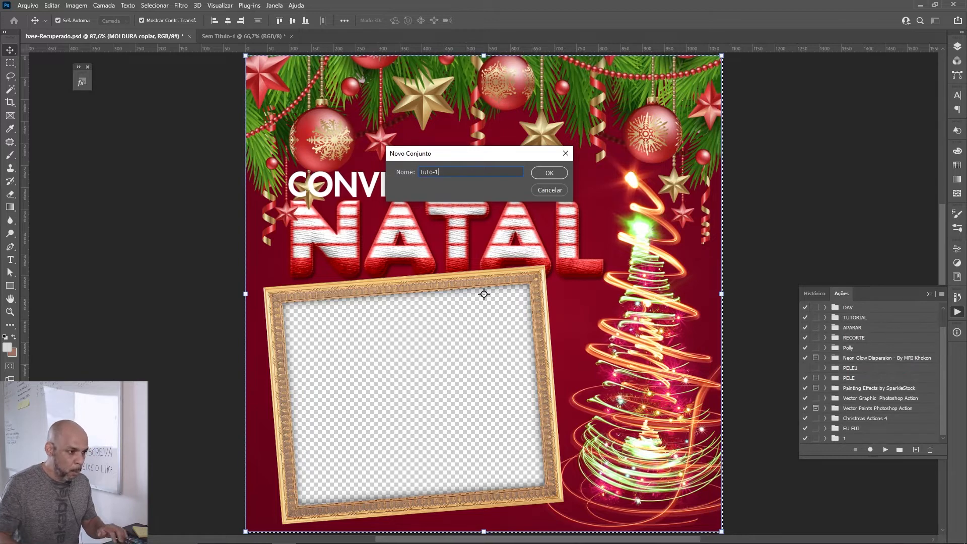
pyautogui.click(549, 173)
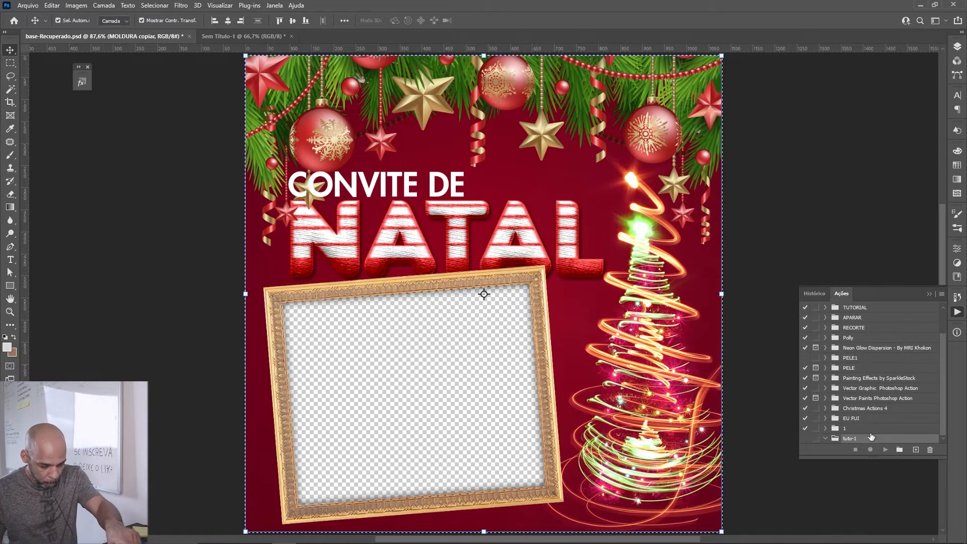
# Create an action named tuto-1 in the tuto-1 set and start recording it.
pyautogui.click(942, 293)
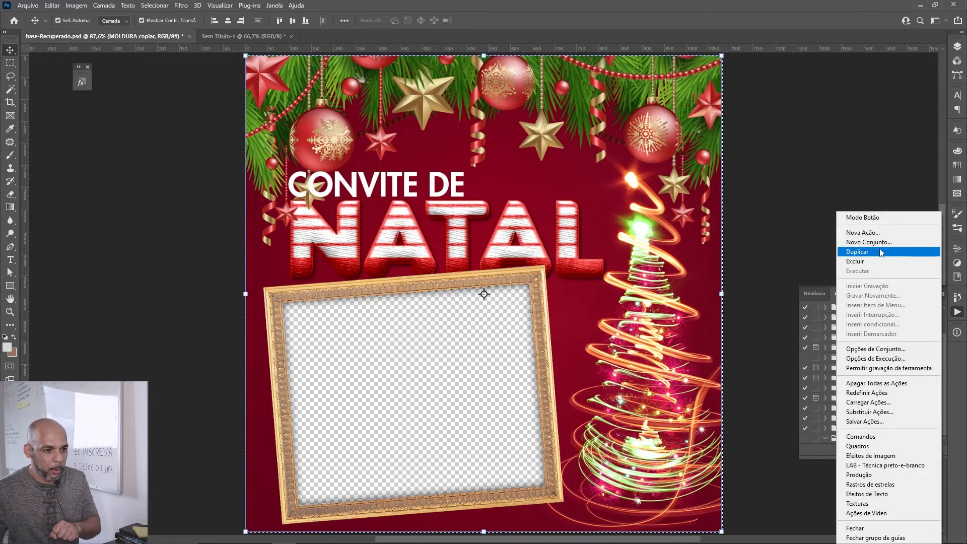
pyautogui.click(879, 232)
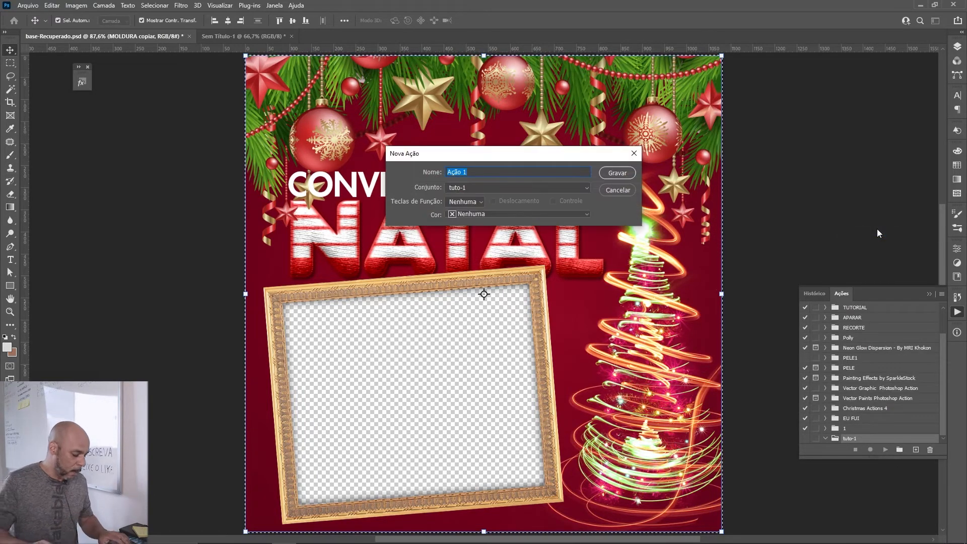
pyautogui.write('tuto-1')
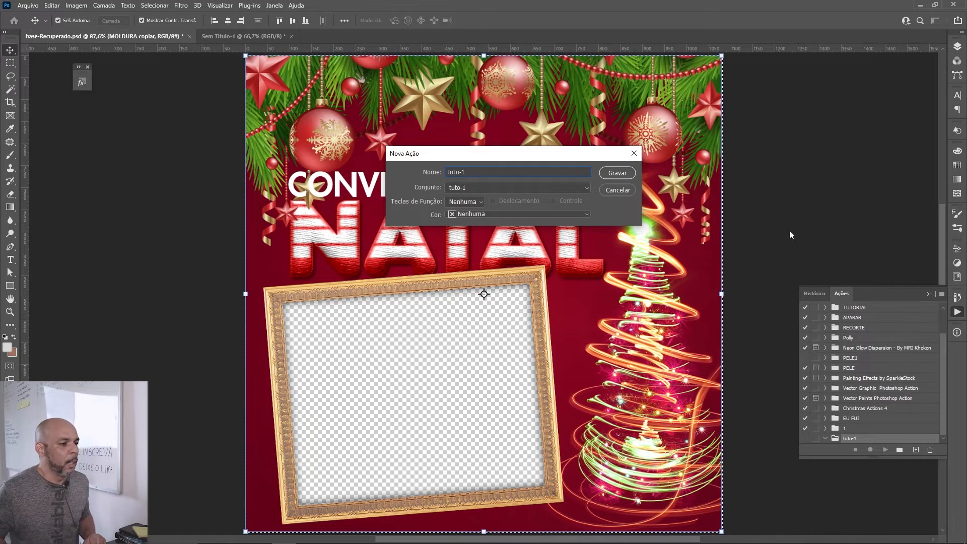
pyautogui.click(617, 173)
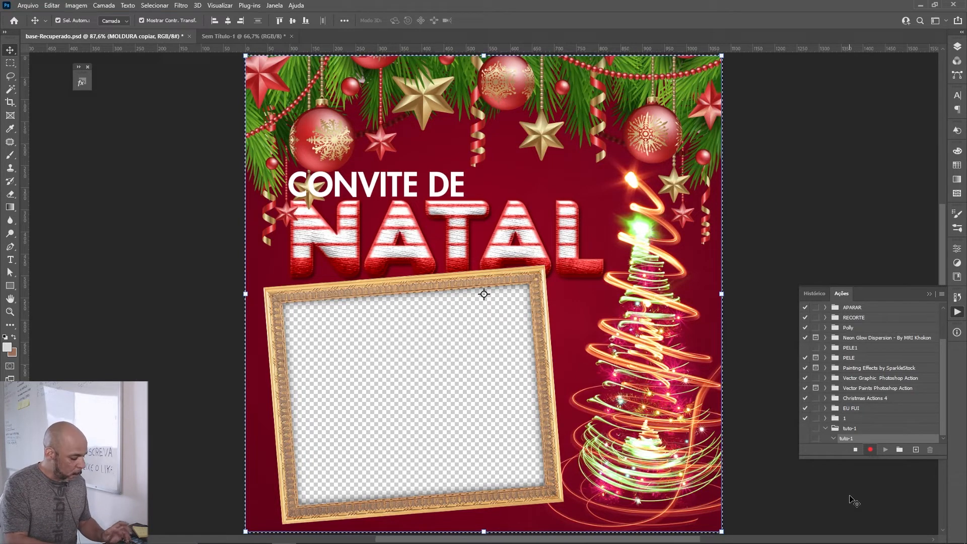
# Open the photo 1.jpg from the FOTOS - REC folder.
pyautogui.press('ctrl')
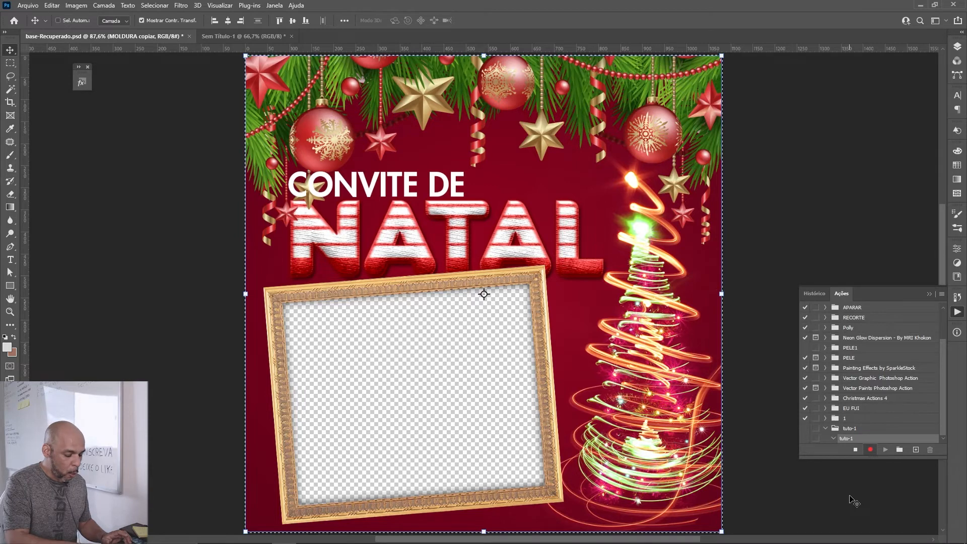
pyautogui.hotkey('ctrl', 'o')
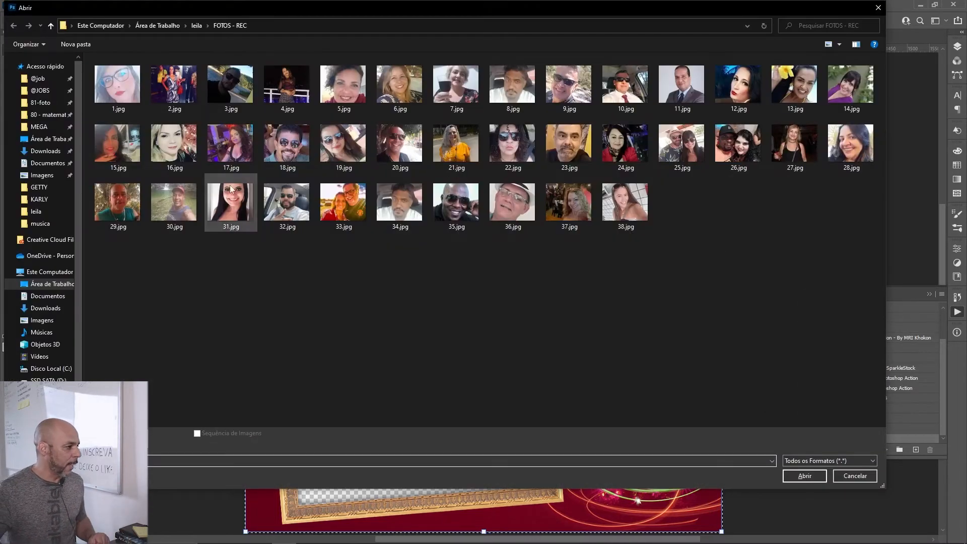
pyautogui.click(131, 91)
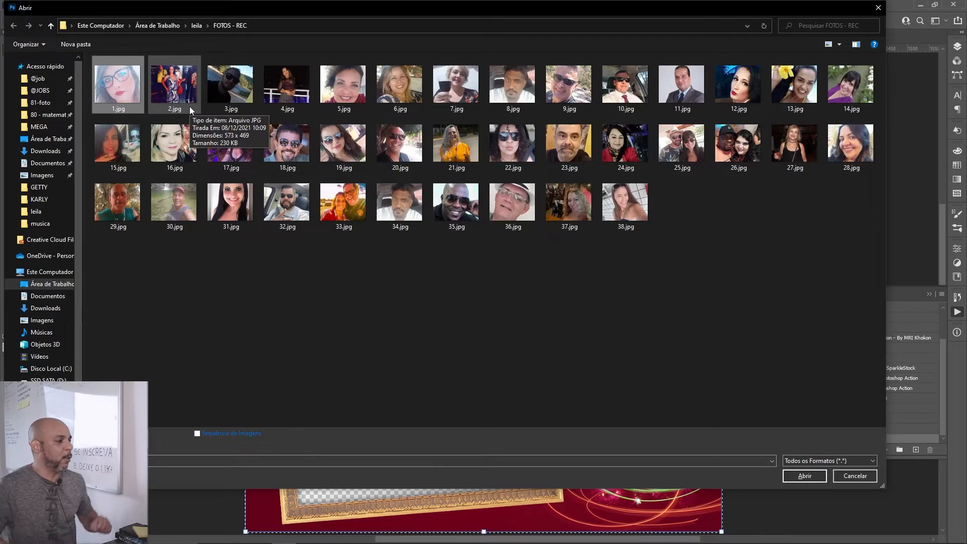
pyautogui.click(803, 477)
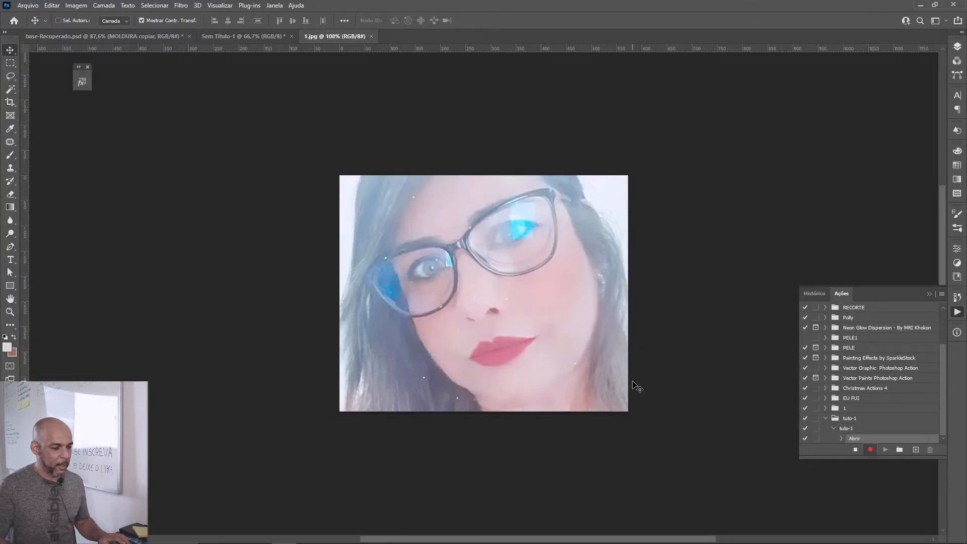
# Unlock the background of 1.jpg, converting it to a normal layer.
pyautogui.hotkey('ctrl', '0')
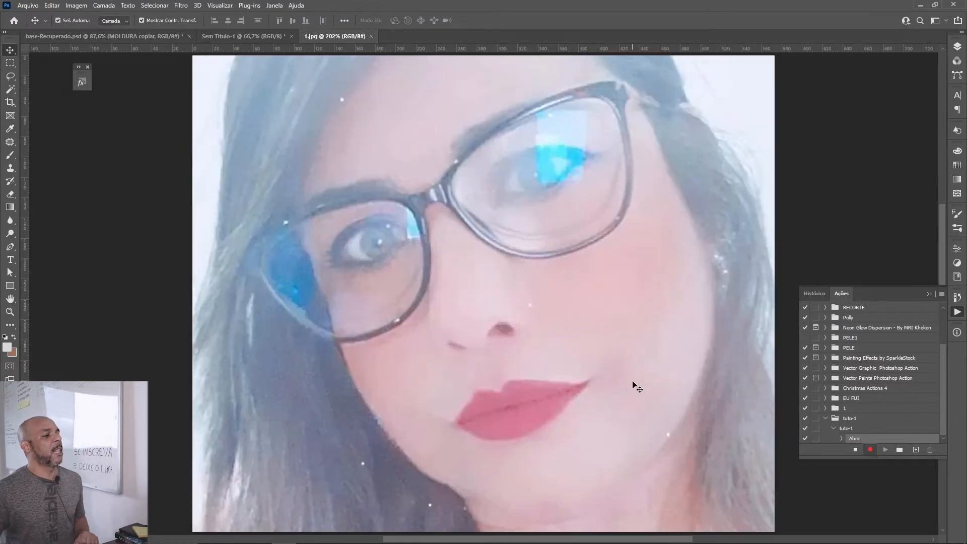
pyautogui.click(959, 48)
pyautogui.click(927, 105)
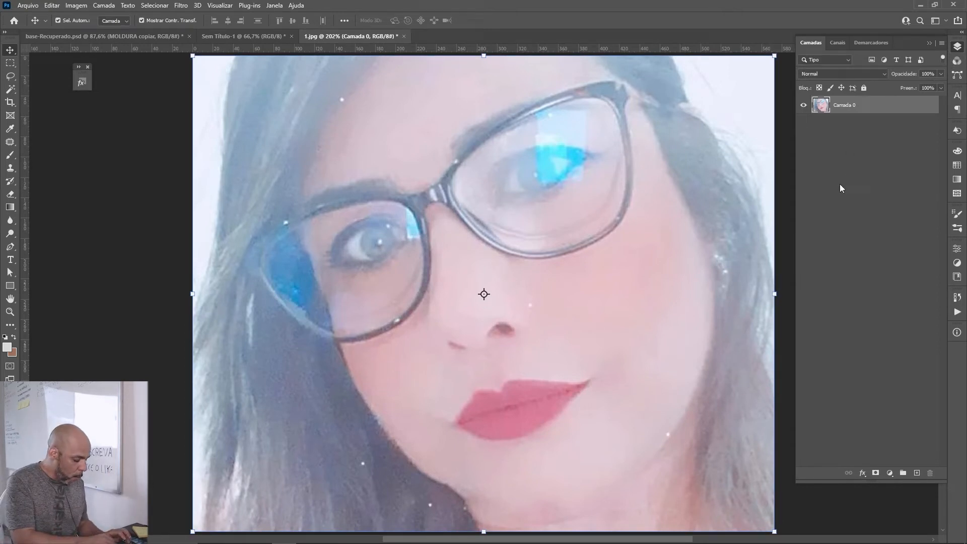
# Set the canvas size of 1.jpg to 1080 by 1080 pixels, anchored at the centre.
pyautogui.hotkey('ctrl', 'alt', 'c')
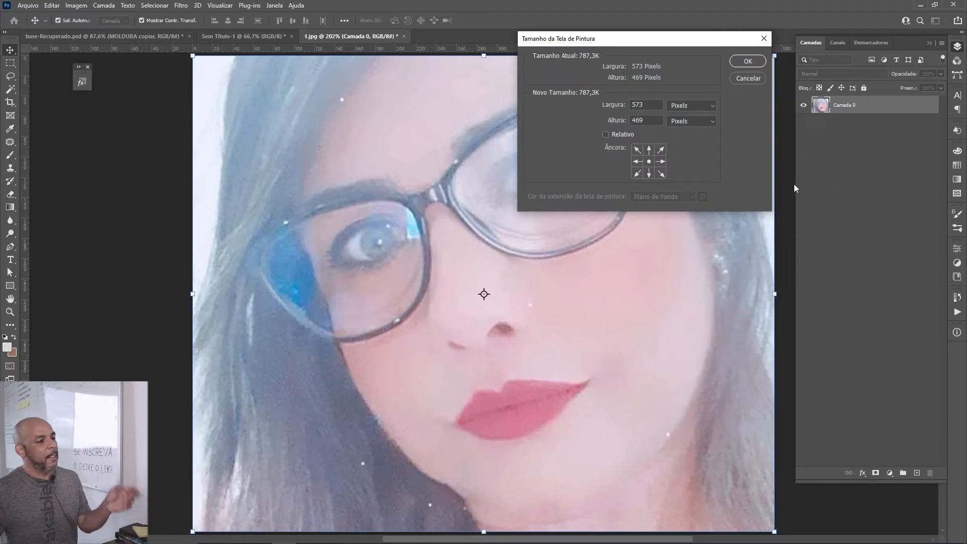
pyautogui.moveTo(661, 48); pyautogui.dragTo(604, 91)
pyautogui.moveTo(591, 149); pyautogui.dragTo(552, 154)
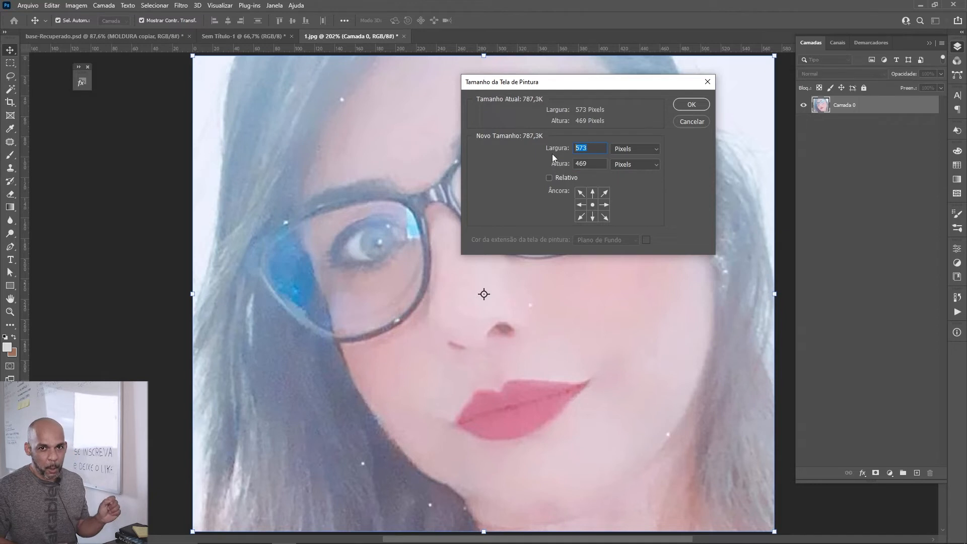
pyautogui.write('1080')
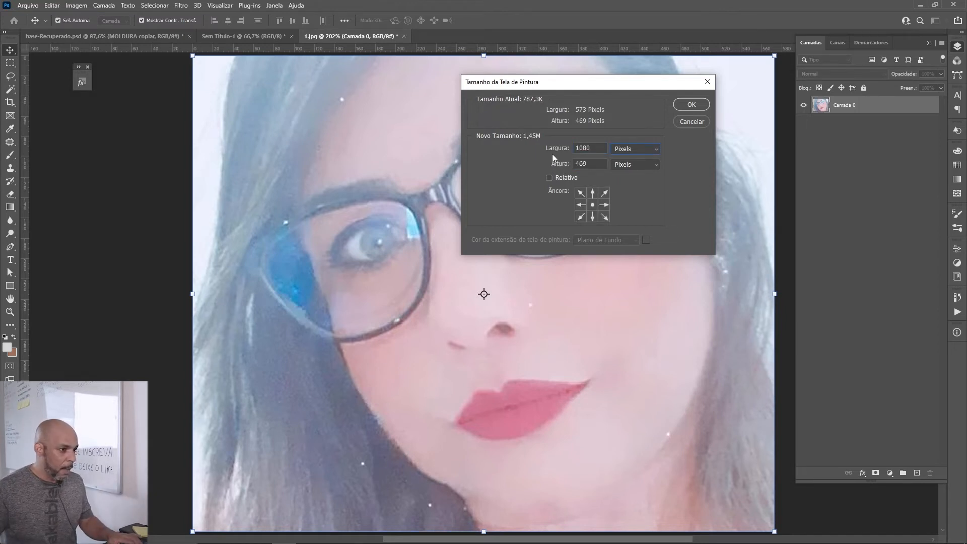
pyautogui.click(583, 162)
pyautogui.write('1080')
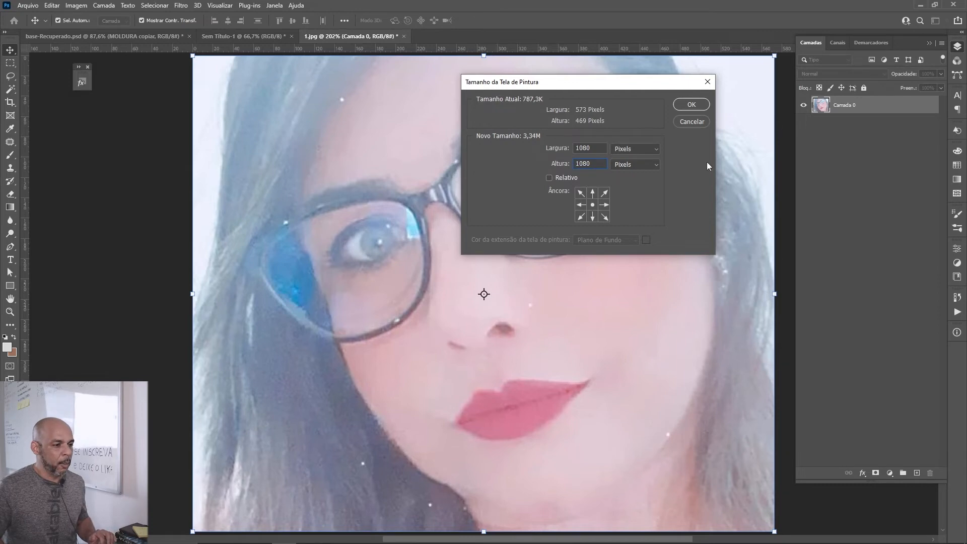
pyautogui.click(691, 105)
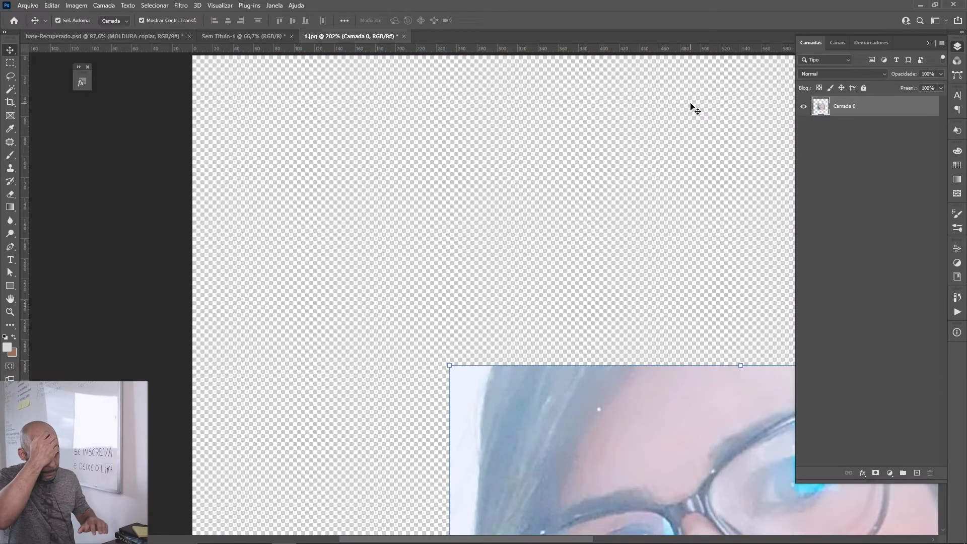
pyautogui.hotkey('ctrl', '0')
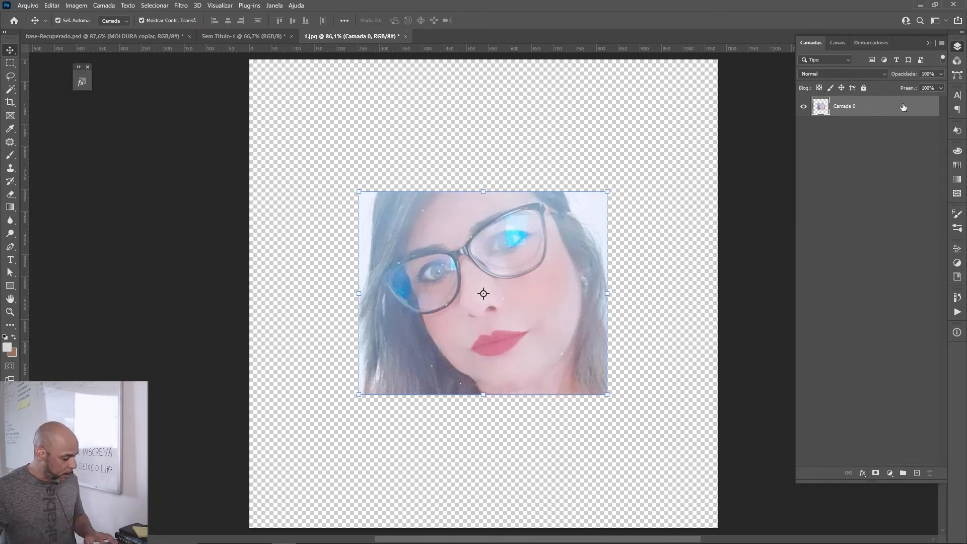
# Transform the photo layer to position X 382,94 px and Y 770,11 px with a rotation of -4,57 degrees.
pyautogui.hotkey('ctrl', 't')
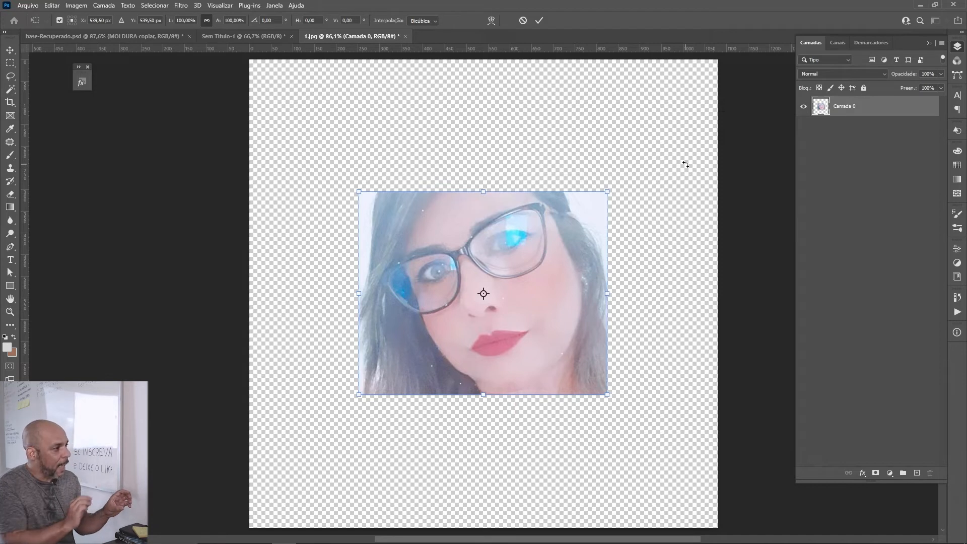
pyautogui.click(106, 20)
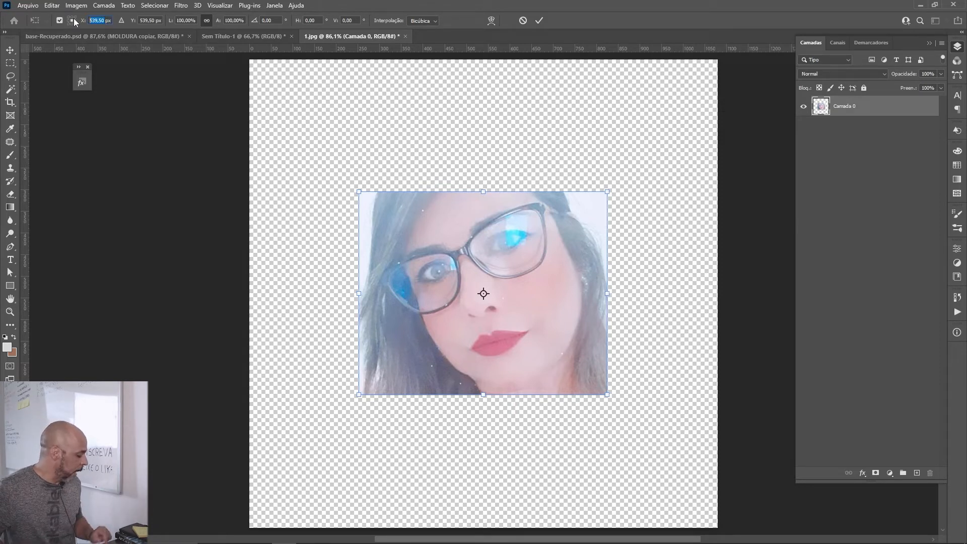
pyautogui.write('382,94')
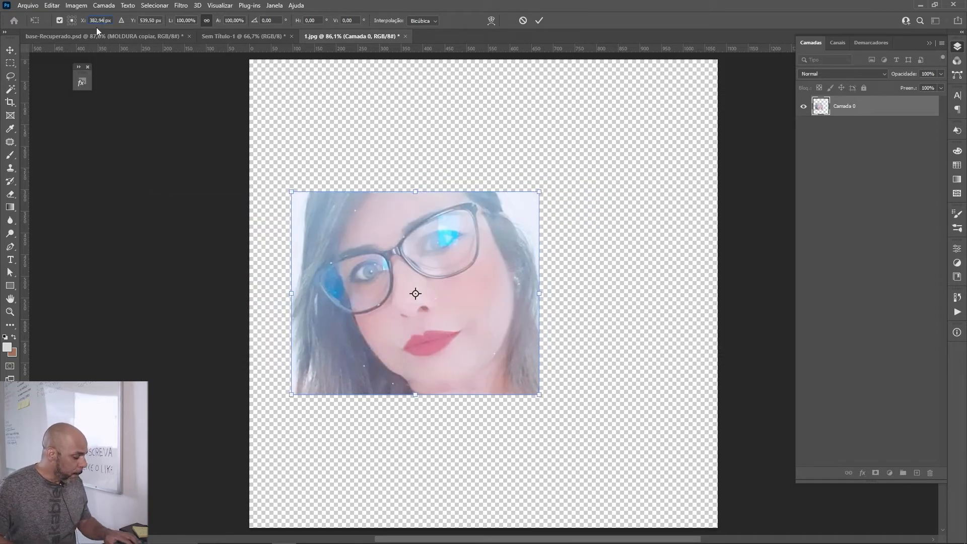
pyautogui.press('Tab')
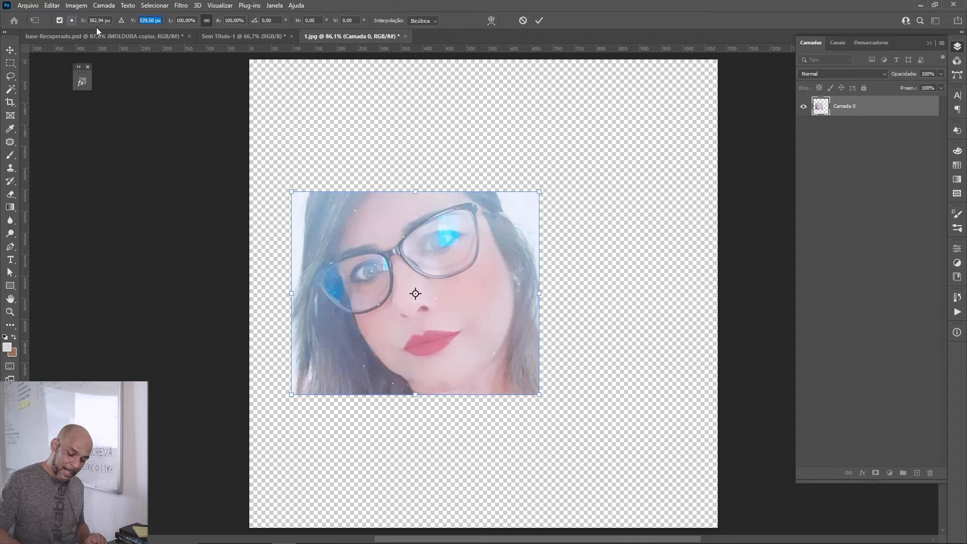
pyautogui.write('770,11')
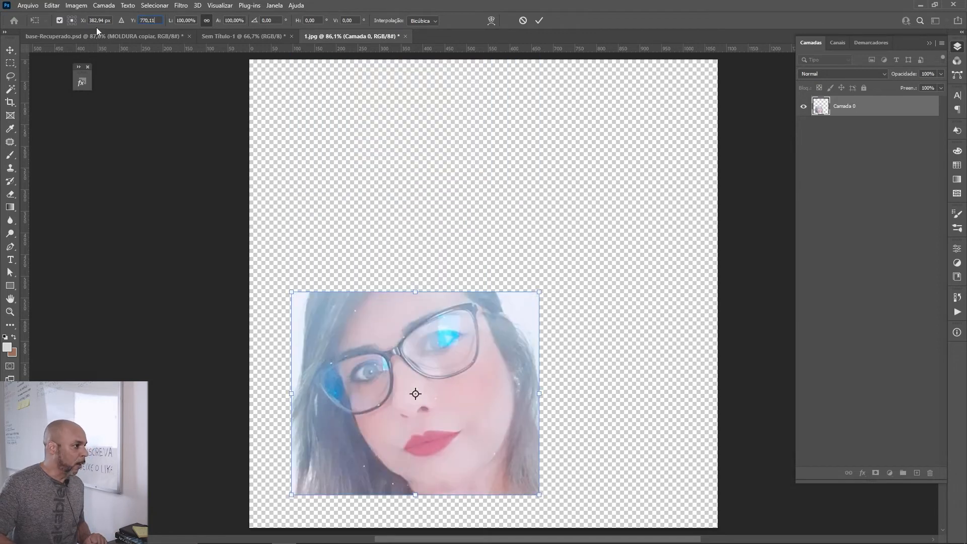
pyautogui.press('Tab')
pyautogui.press('Tab')
pyautogui.press('Tab')
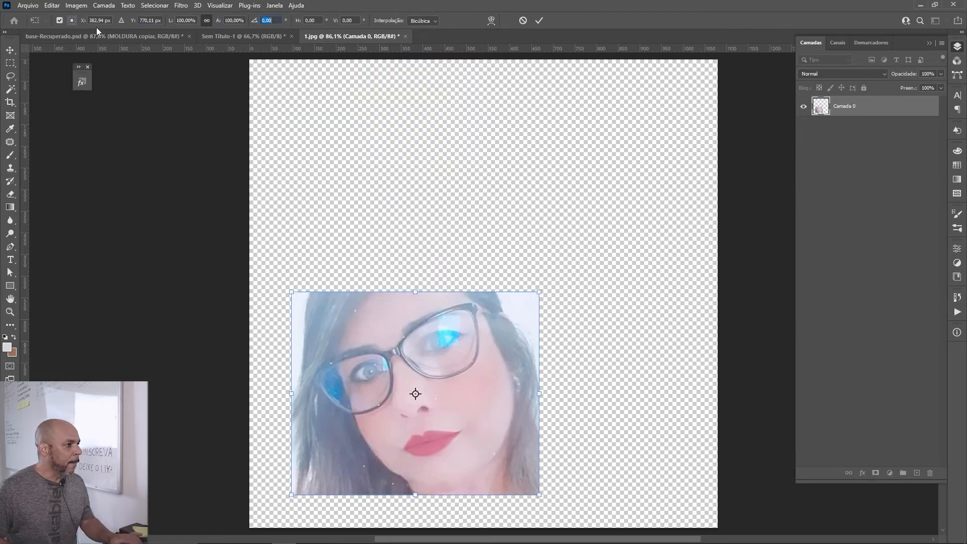
pyautogui.write('-4,57')
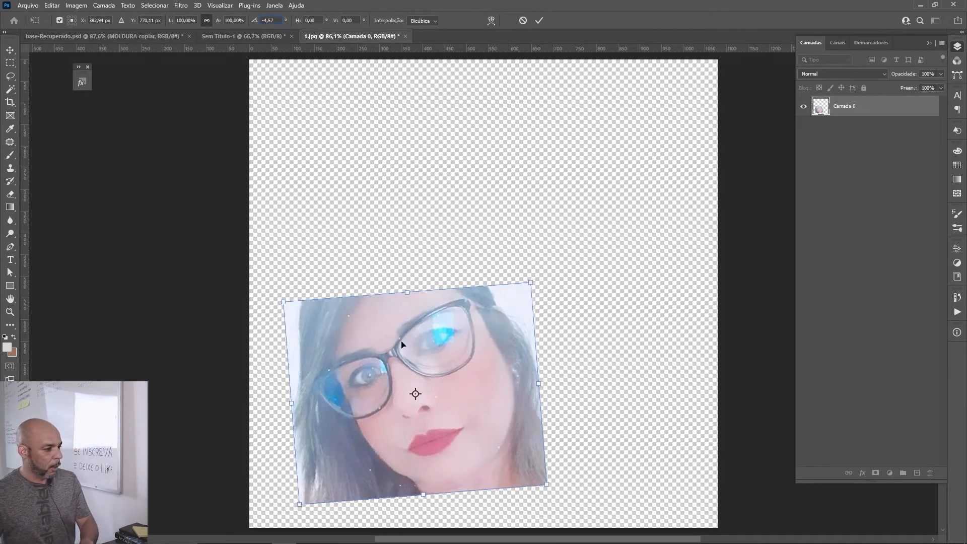
pyautogui.press('Return')
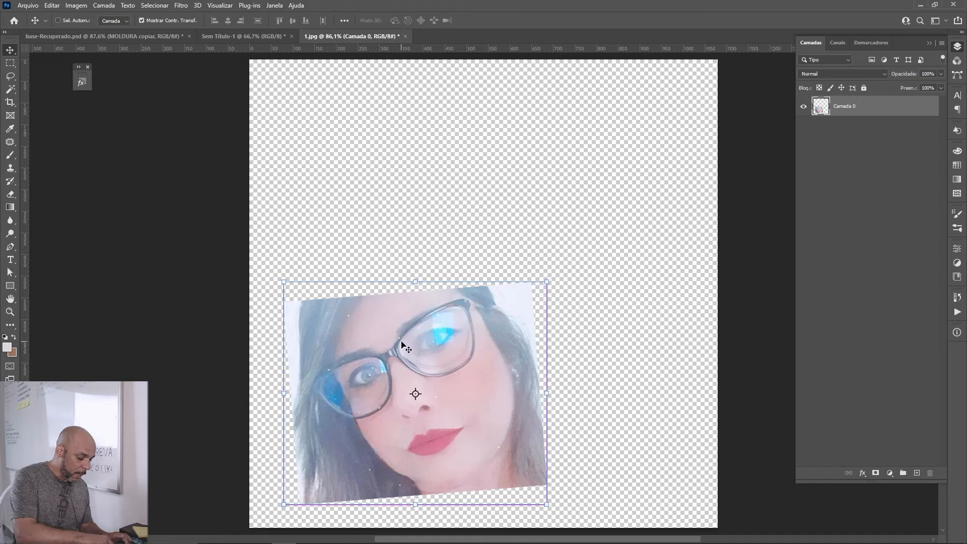
# Paste the copied invitation frame above the photo and export the result for web as quality-100 JPEG 1.jpg in the OLD3 folder.
pyautogui.hotkey('ctrl', 'v')
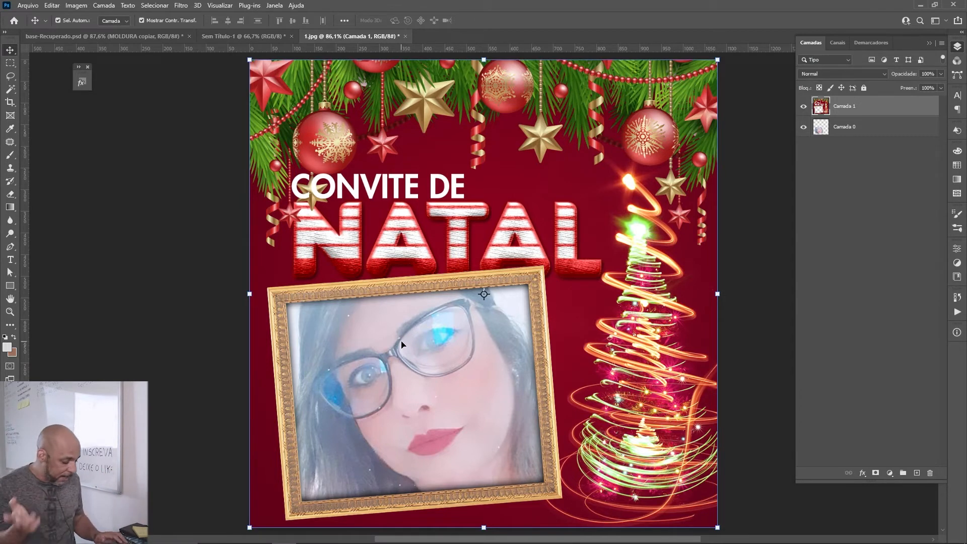
pyautogui.press('ctrl')
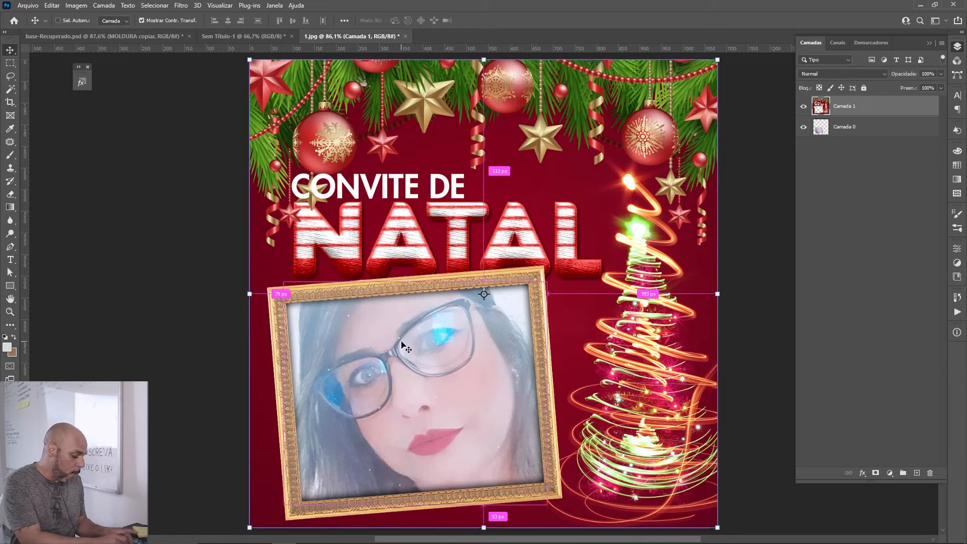
pyautogui.hotkey('ctrl', 'alt', 'shift', 's')
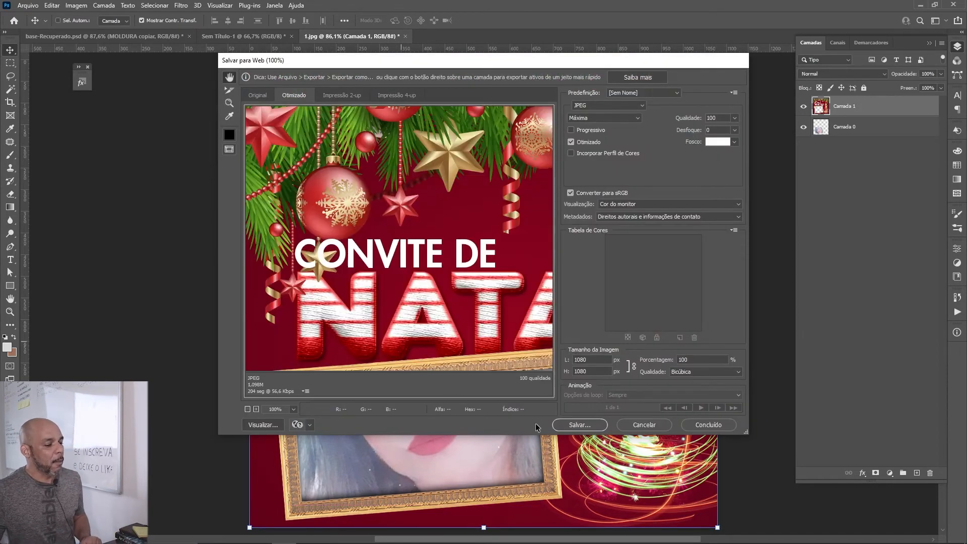
pyautogui.click(585, 424)
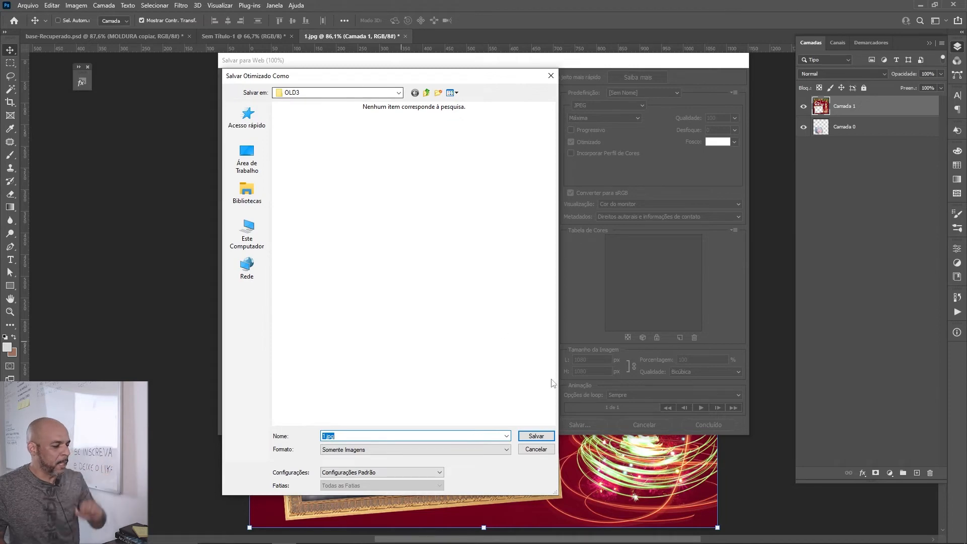
pyautogui.click(537, 436)
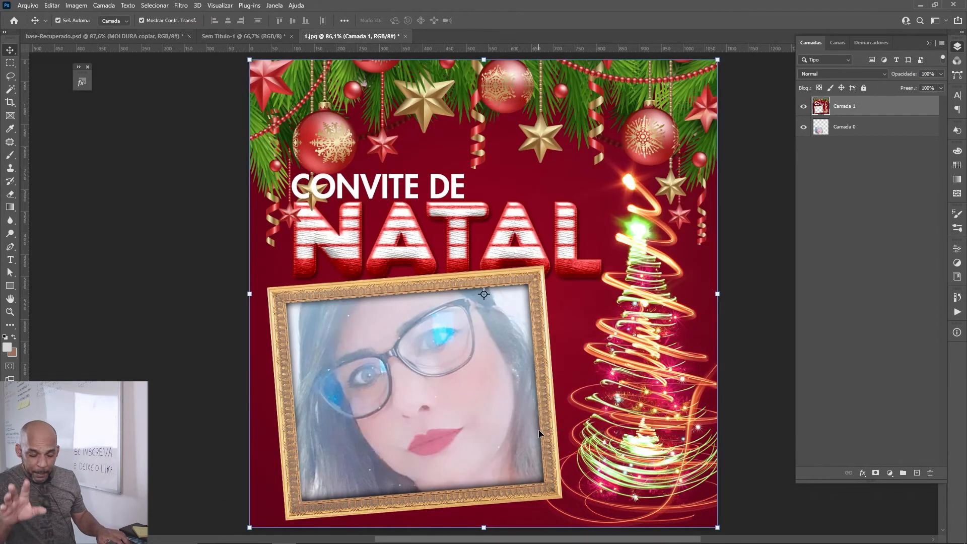
# Close 1.jpg without saving changes and stop recording the tuto-1 action.
pyautogui.press('ctrl')
pyautogui.hotkey('ctrl', 'w')
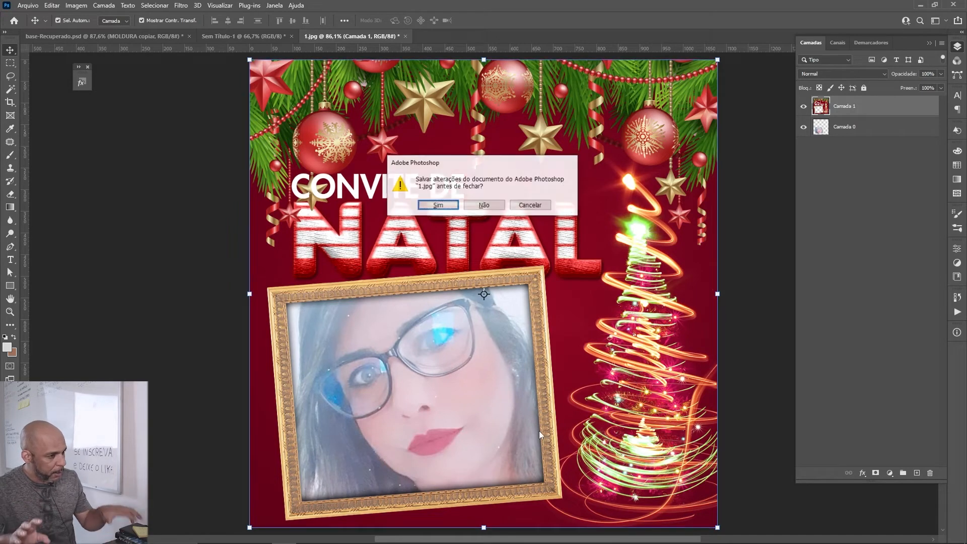
pyautogui.click(492, 205)
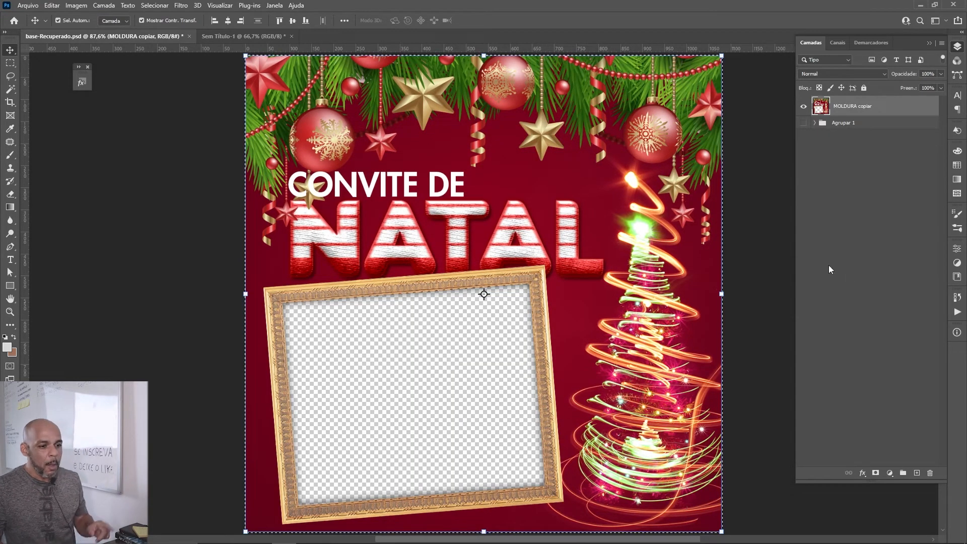
pyautogui.click(957, 313)
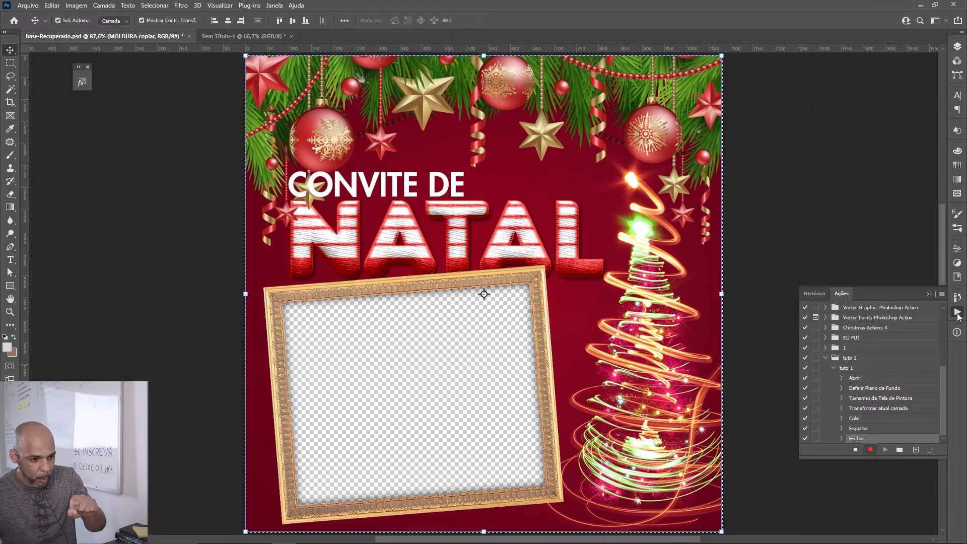
pyautogui.click(855, 451)
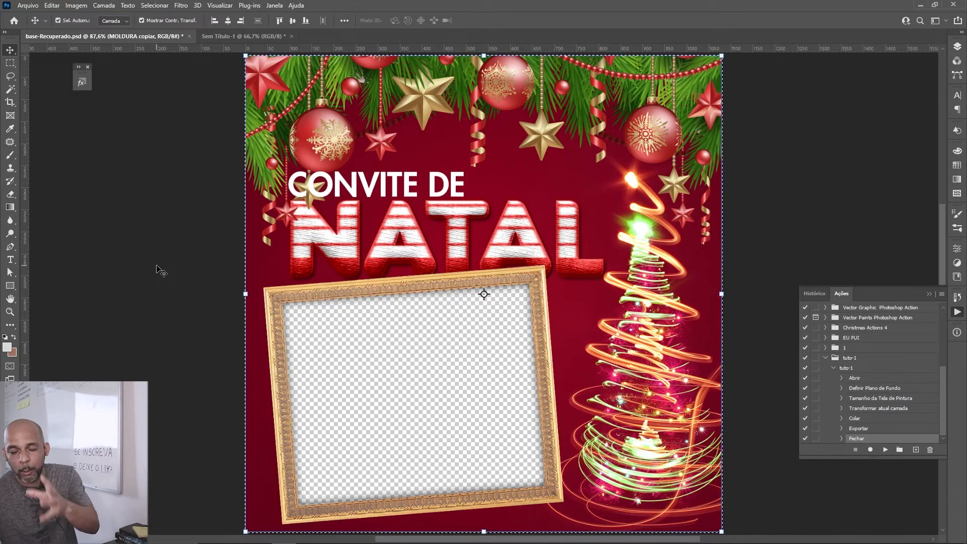
# Batch-process the FOTOS - REC folder with the tuto-1 action into OLD3, overriding its Open and Save As commands, and switch to Bridge to view the output.
pyautogui.click(27, 6)
pyautogui.moveTo(99, 255)
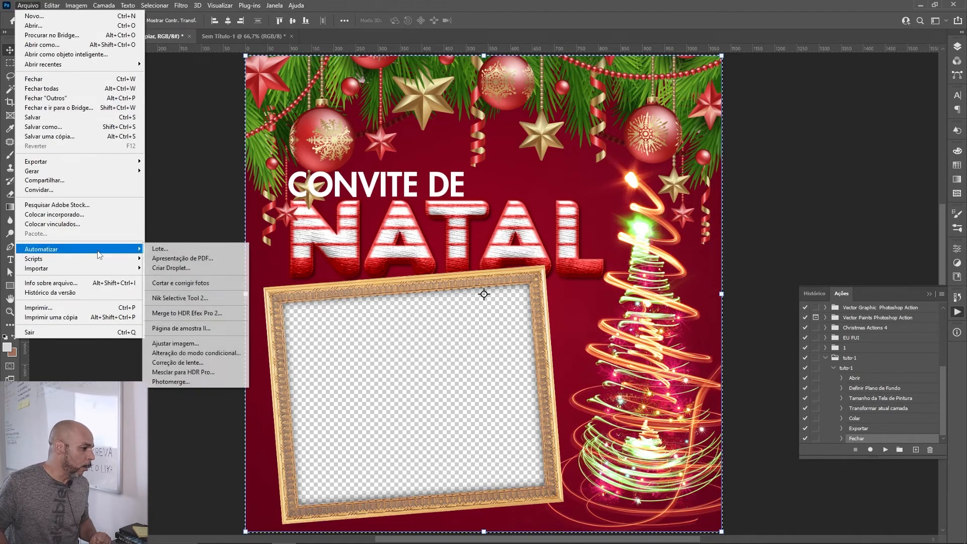
pyautogui.click(158, 250)
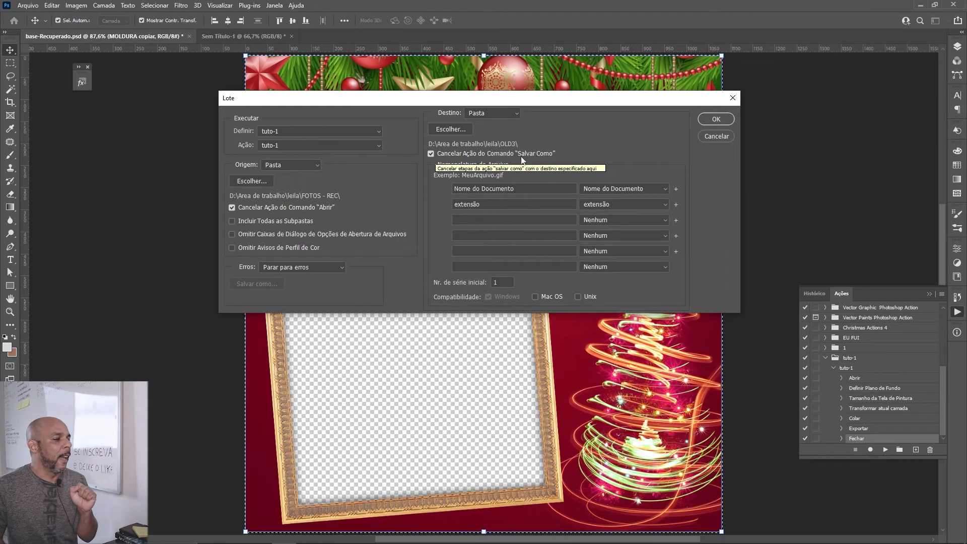
pyautogui.click(452, 129)
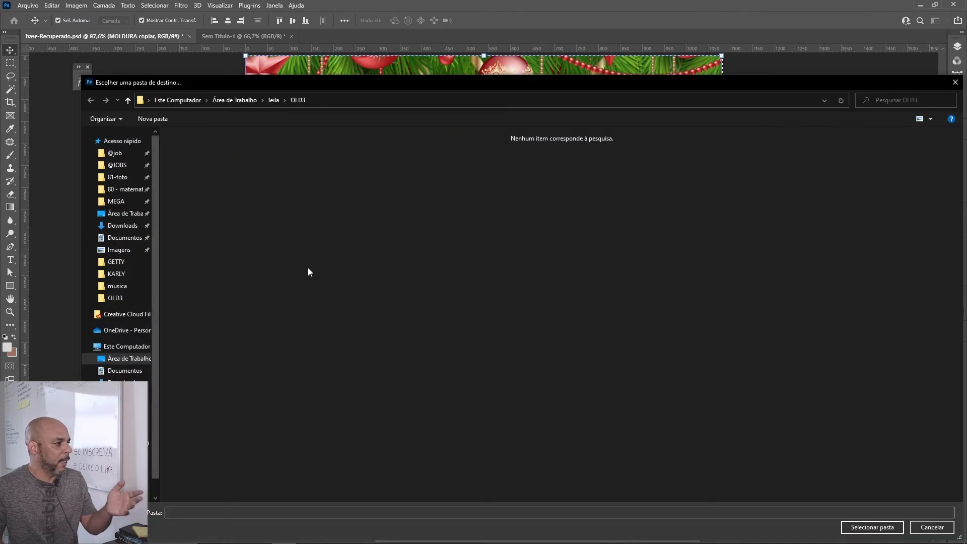
pyautogui.click(931, 526)
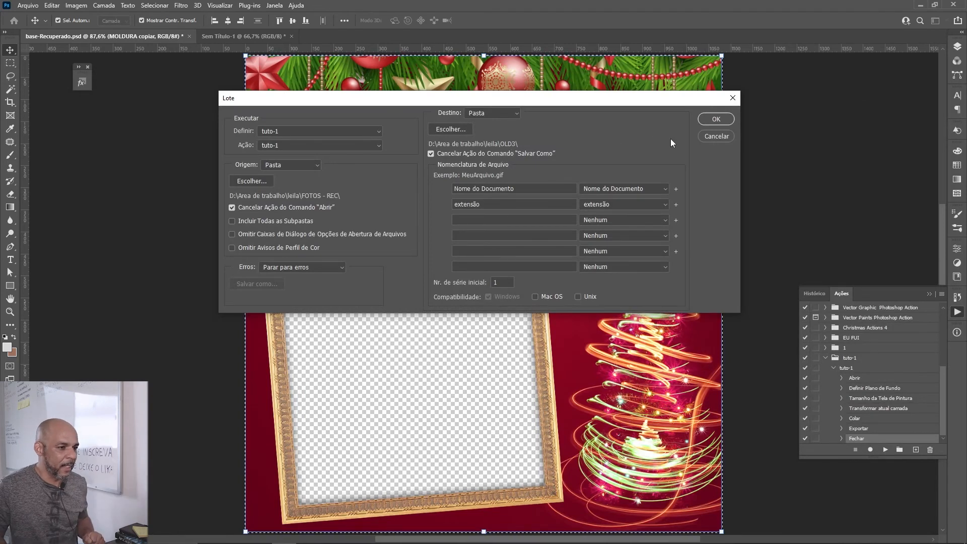
pyautogui.click(716, 122)
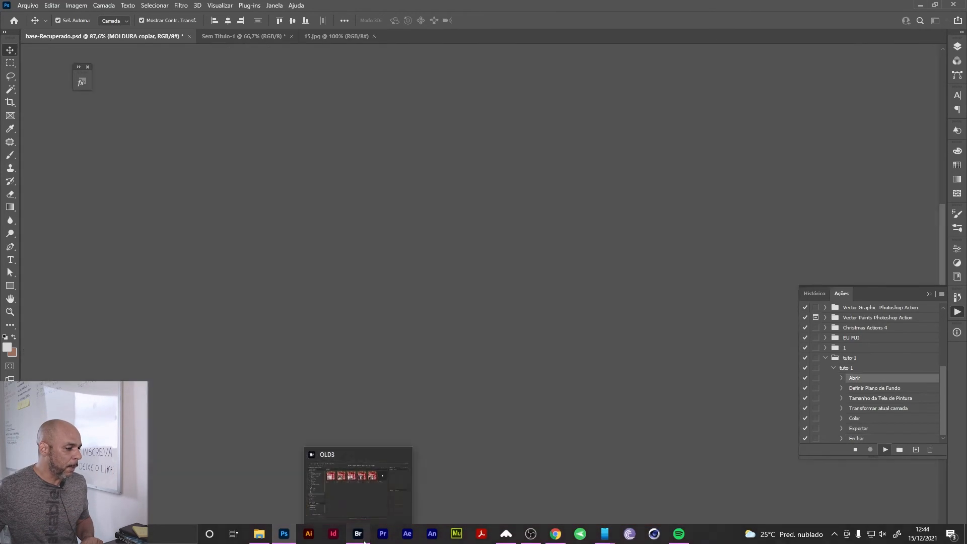
pyautogui.click(364, 542)
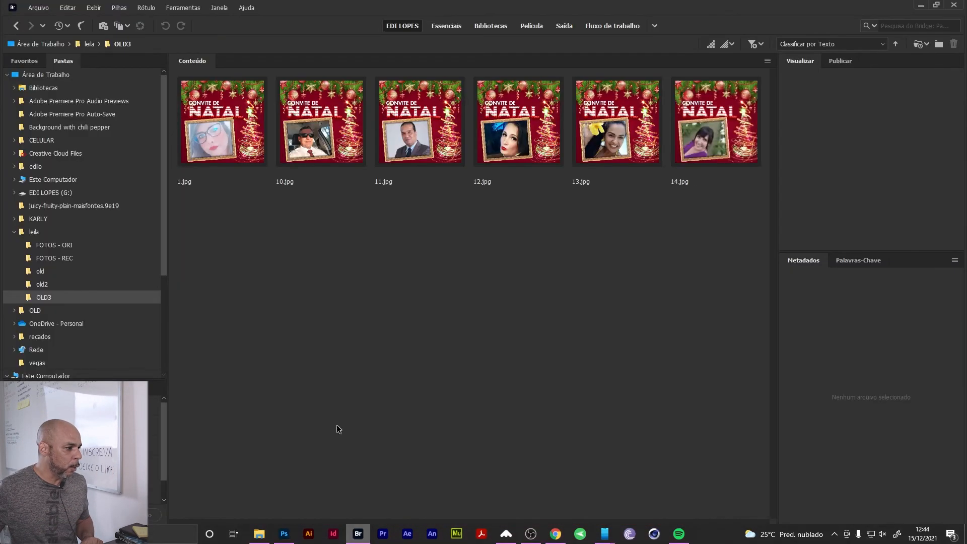